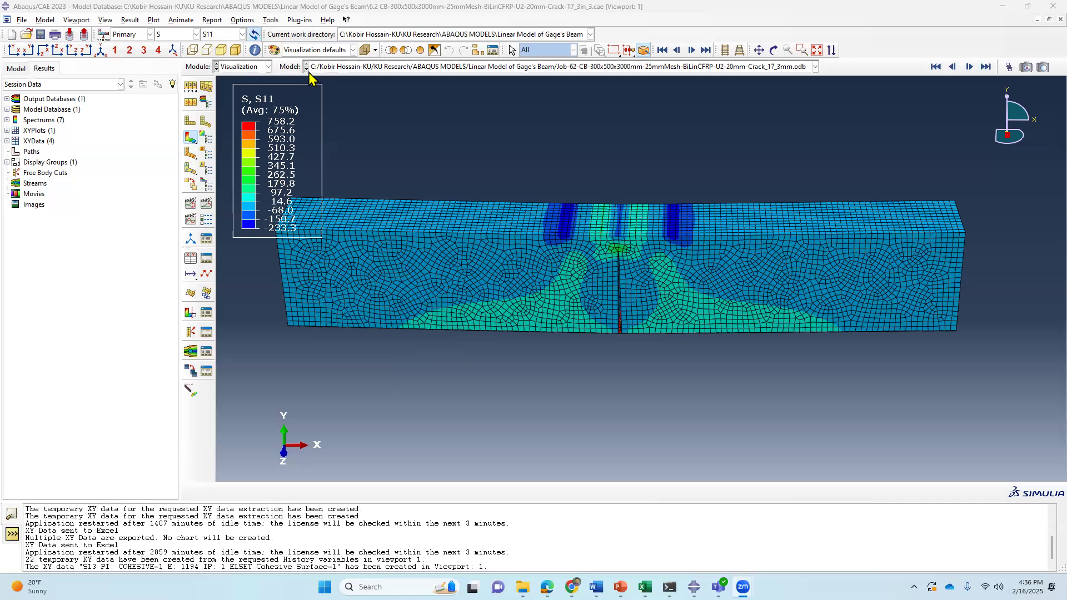
Start creating XY data from ODB history output and select stress component S11 for COHESIVE-1 element 6, integration point 1.
left_click(190, 259)
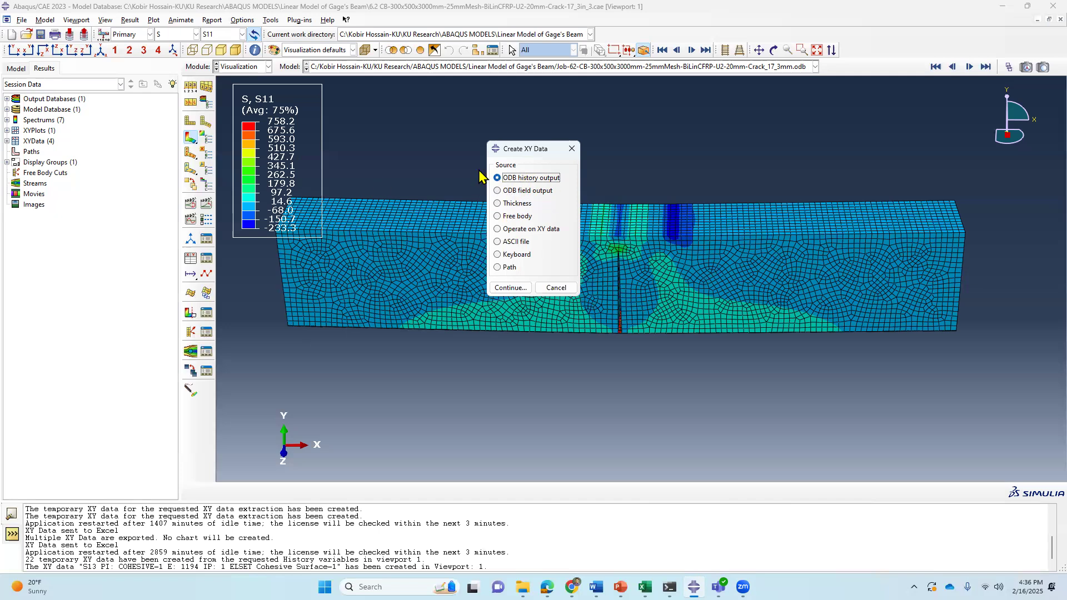
left_click(510, 288)
left_click_drag(801, 163, 801, 430)
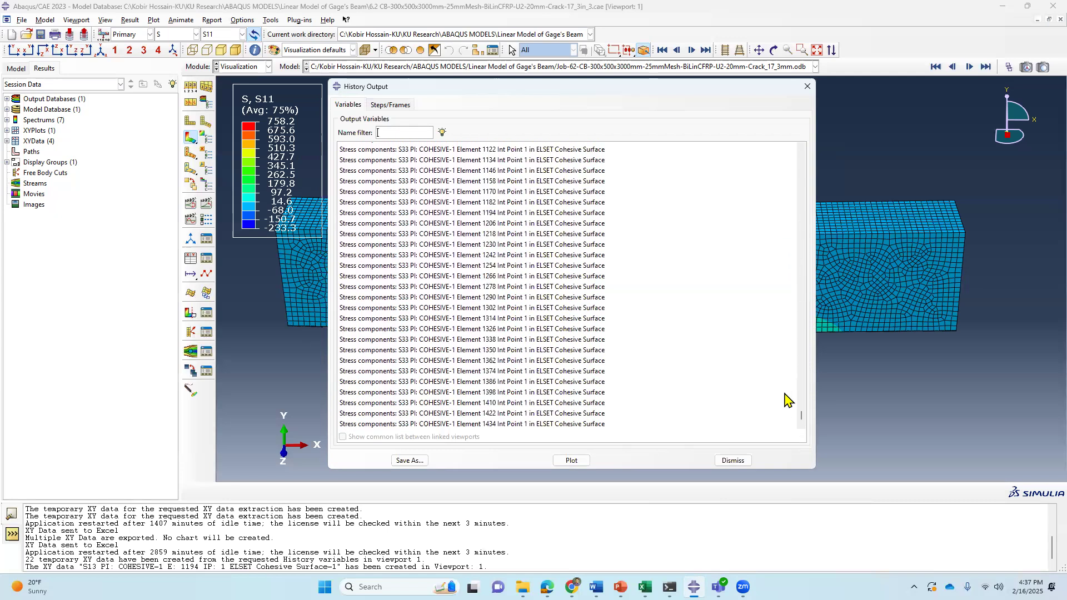
scroll(491, 340, "up", 7)
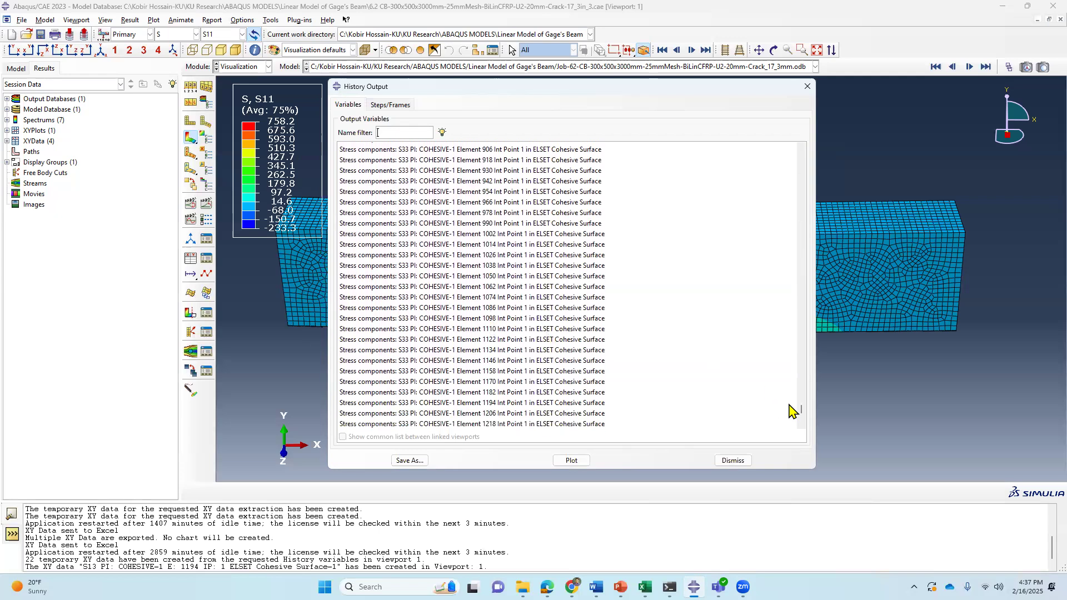
left_click_drag(800, 416, 798, 154)
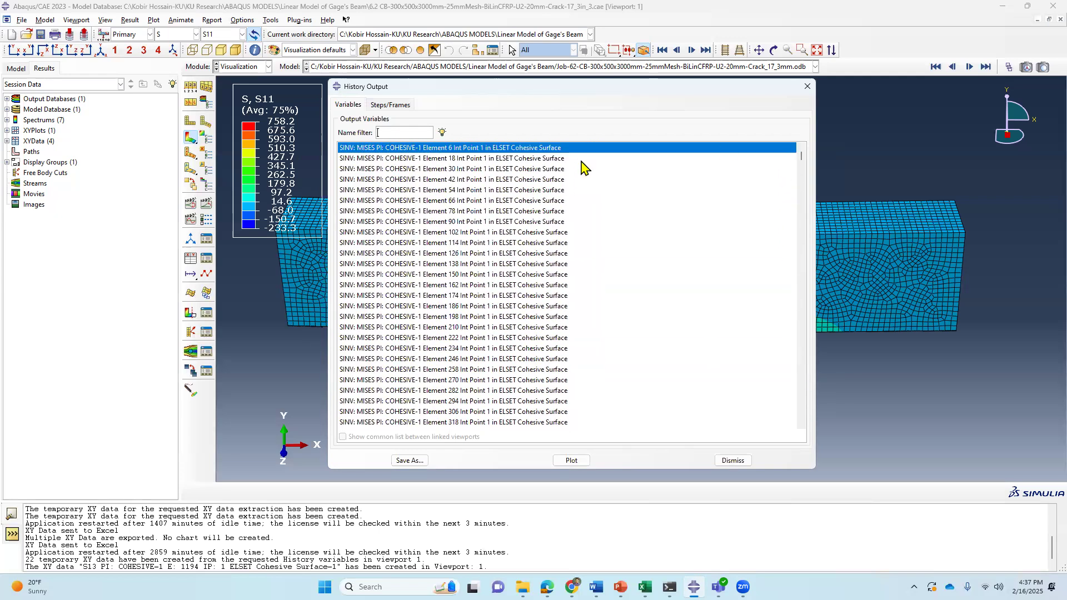
scroll(616, 228, "down", 20)
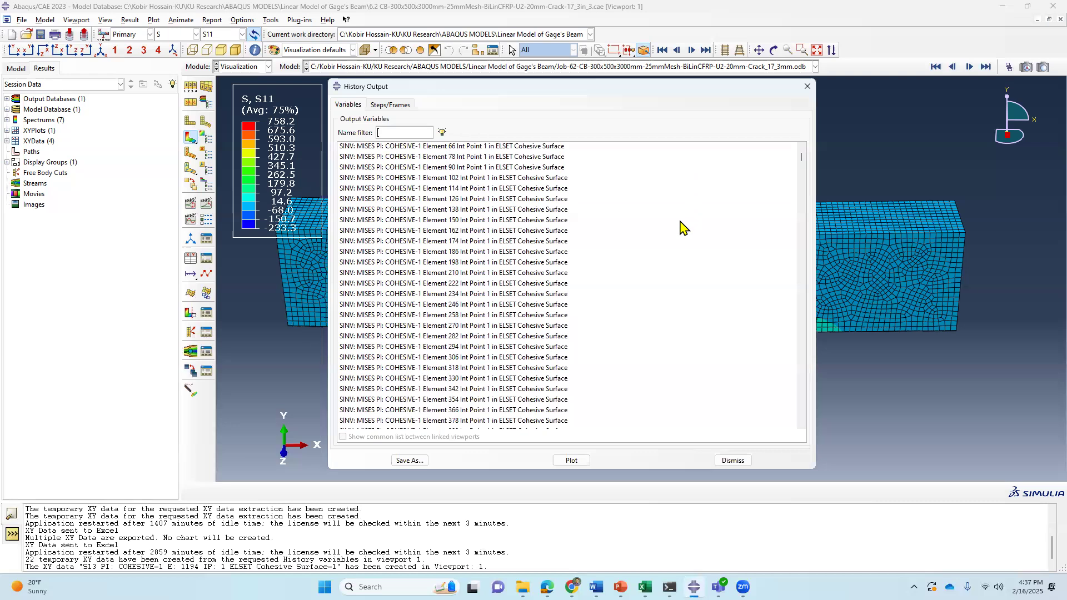
scroll(594, 245, "up", 1)
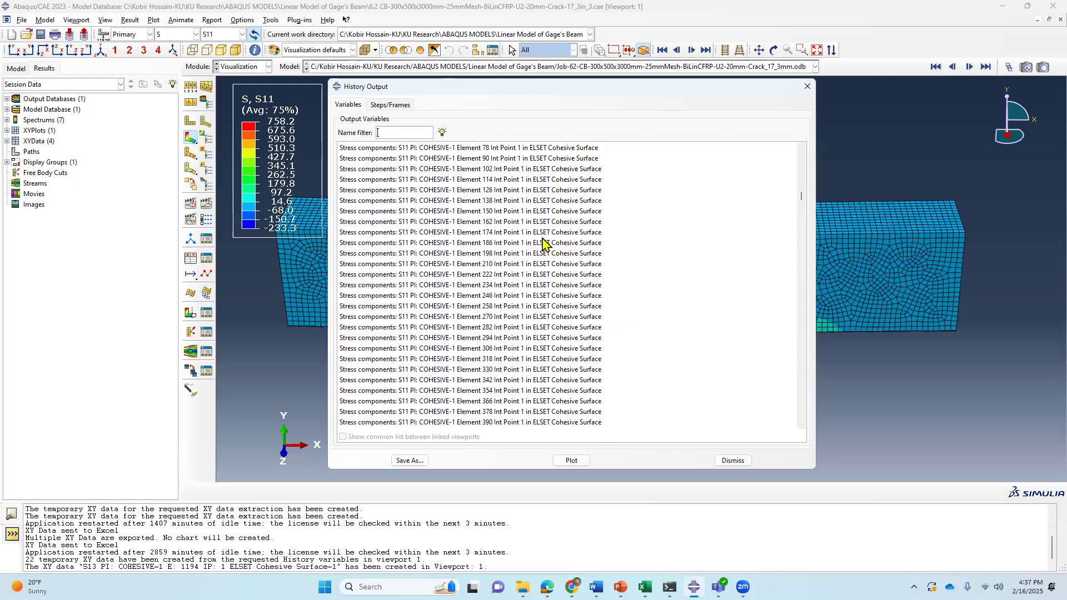
scroll(530, 200, "up", 2)
scroll(569, 209, "up", 4)
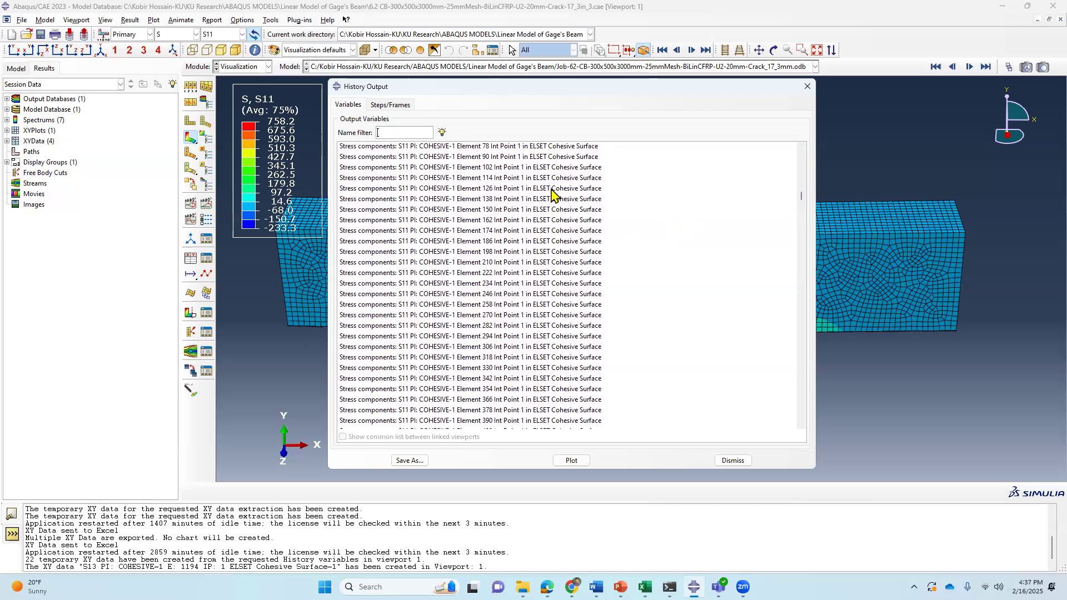
left_click(552, 211)
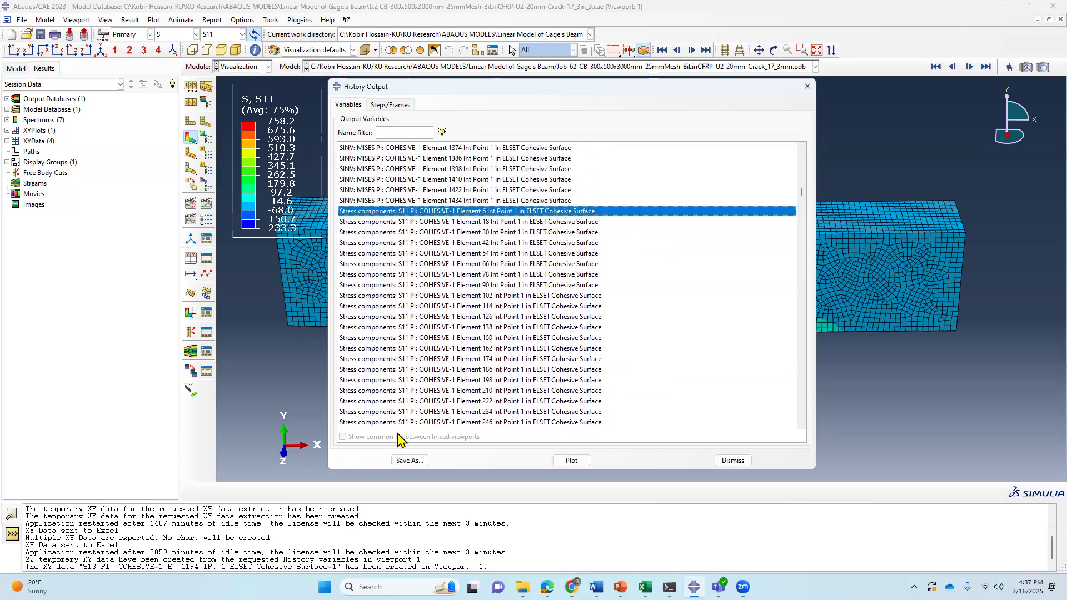
Save and plot the selected S11 history output as XY data with the "as is" operation, then dismiss the history output list.
left_click(410, 460)
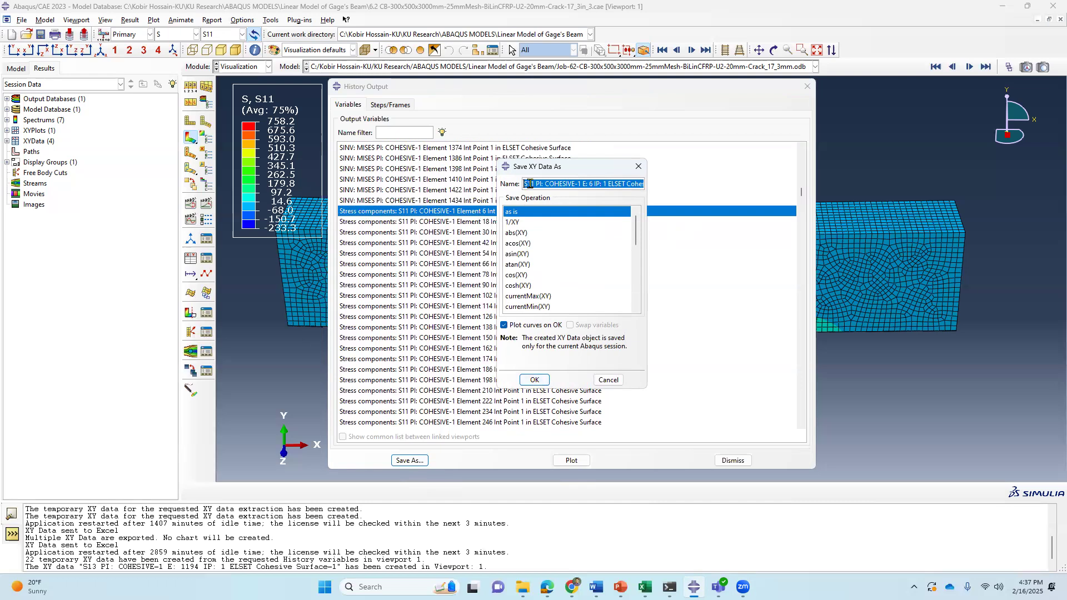
left_click_drag(611, 166, 755, 164)
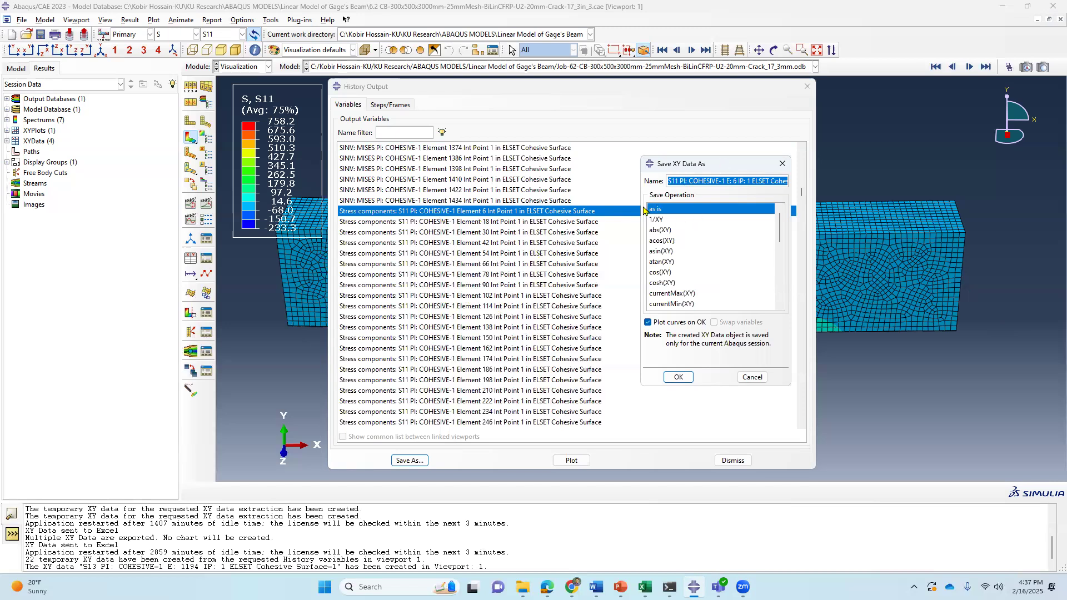
left_click(678, 377)
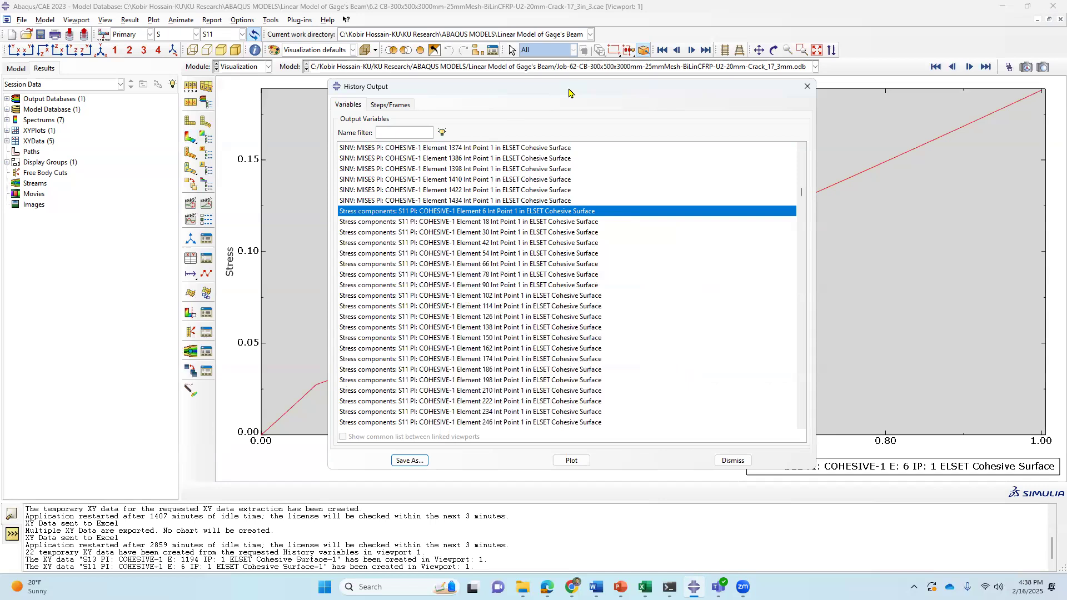
left_click_drag(573, 89, 623, 85)
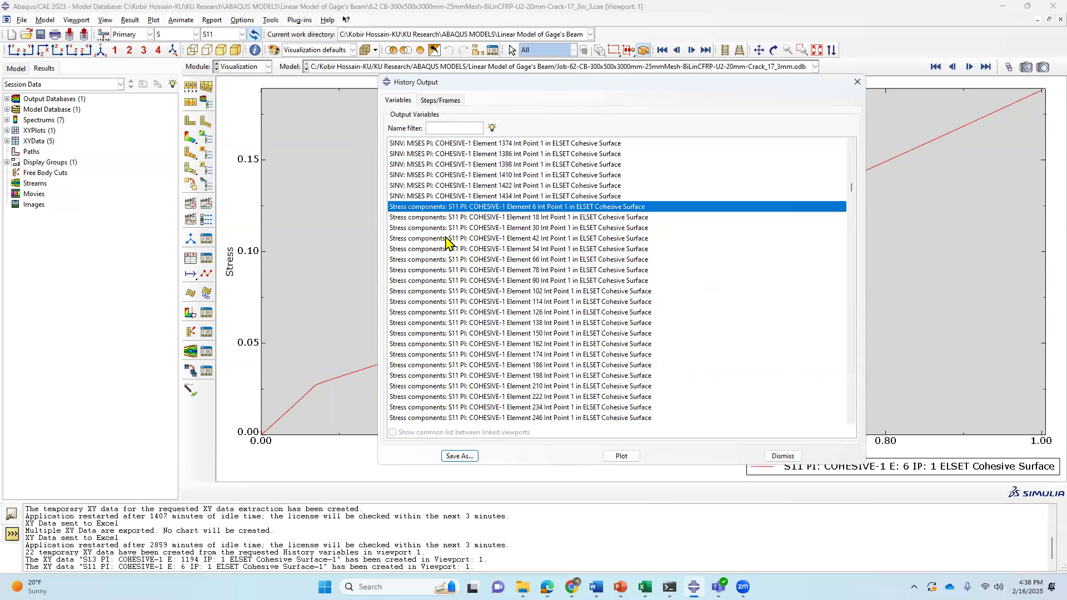
left_click(782, 455)
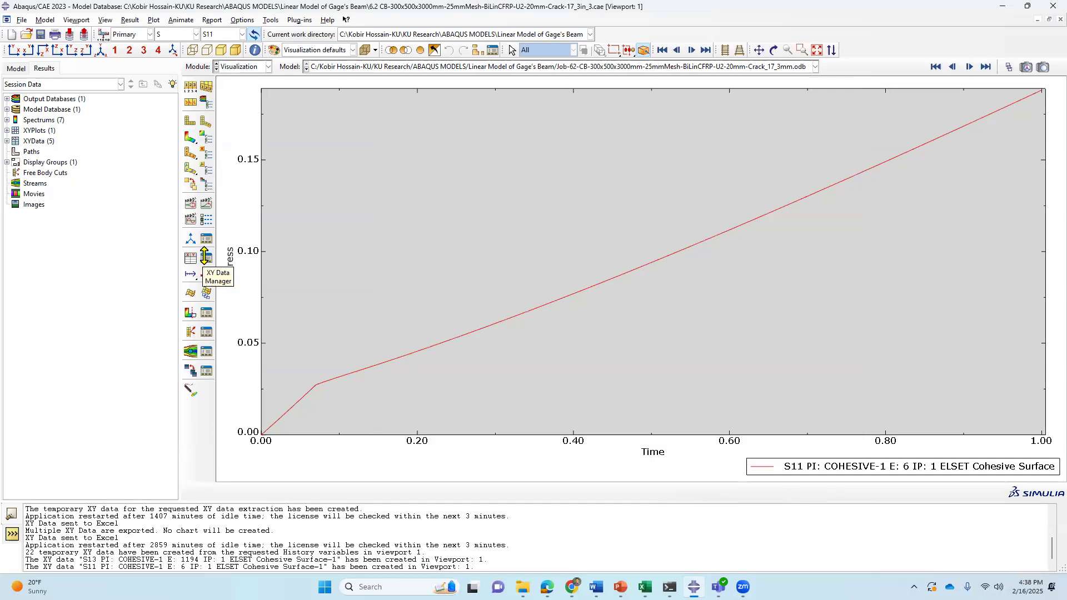
Open the saved S11 element 6 XY data for editing and copy its entire X column of time values.
left_click(205, 256)
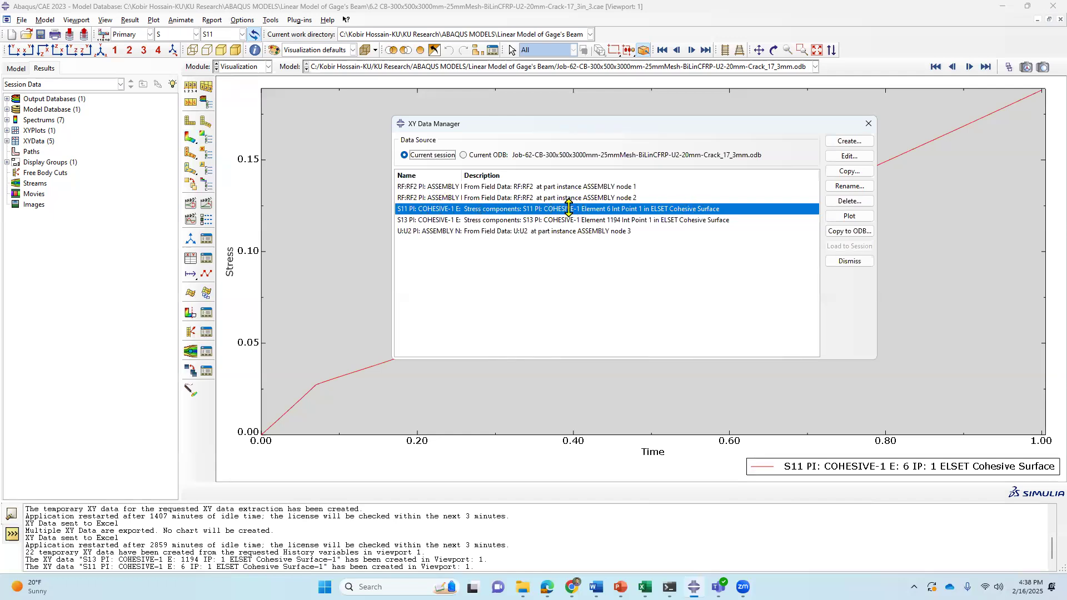
left_click(849, 156)
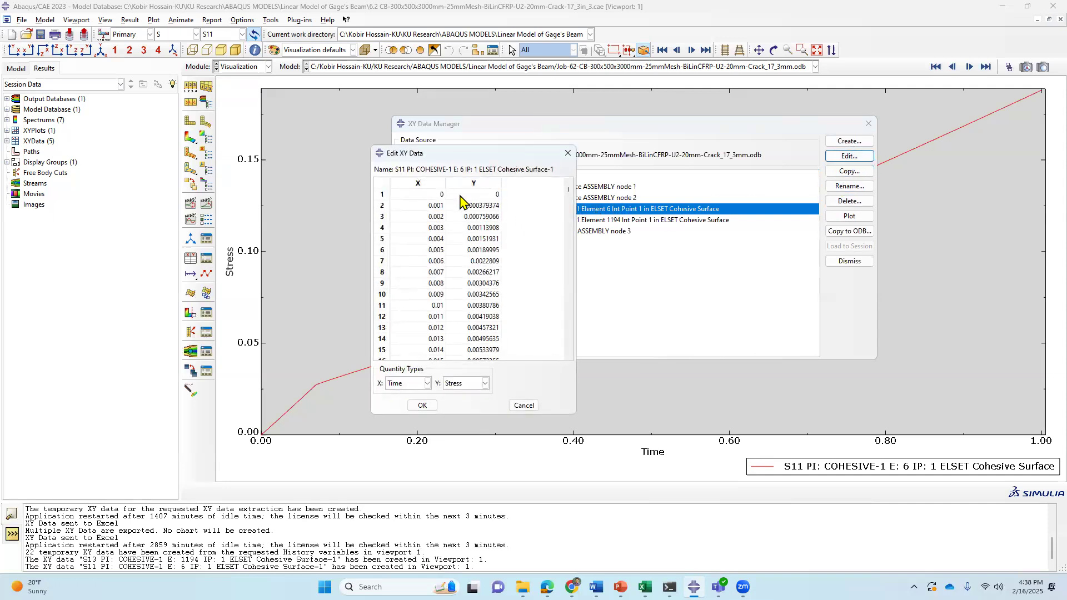
left_click(426, 183)
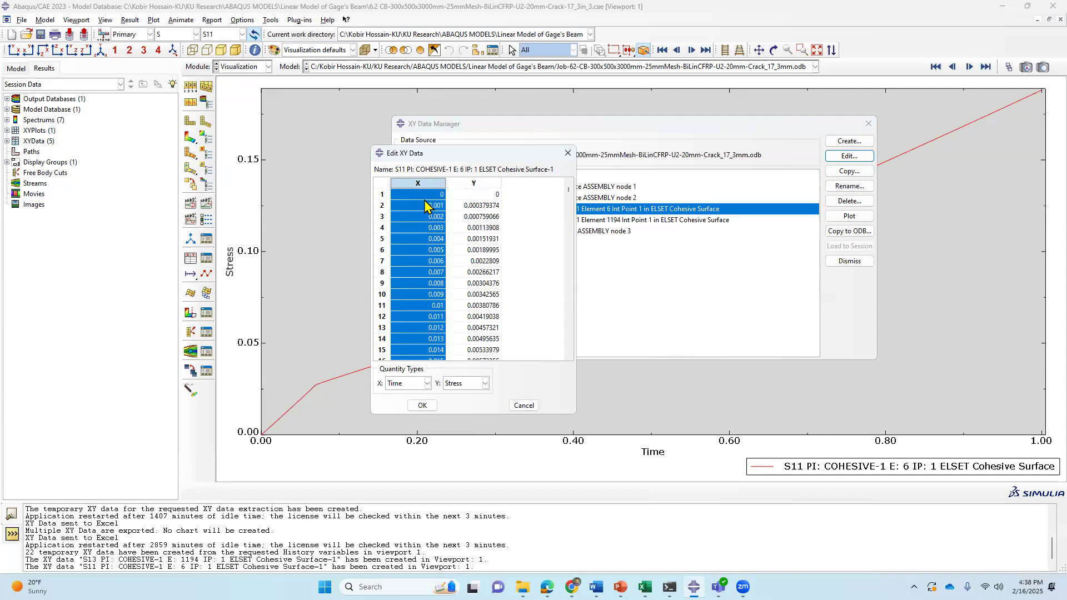
scroll(434, 274, "down", 4)
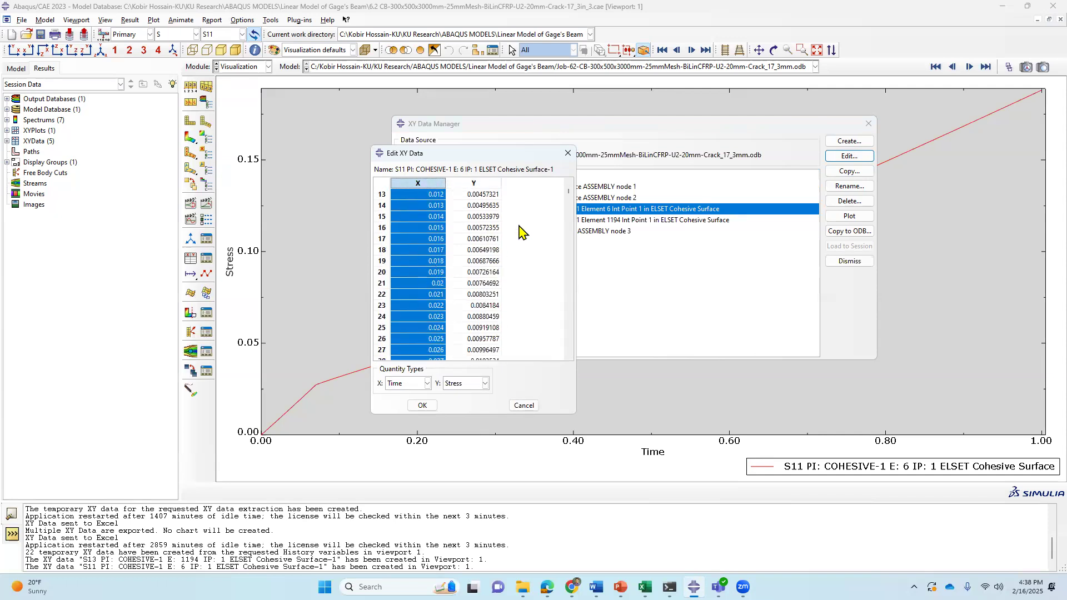
scroll(436, 239, "up", 4)
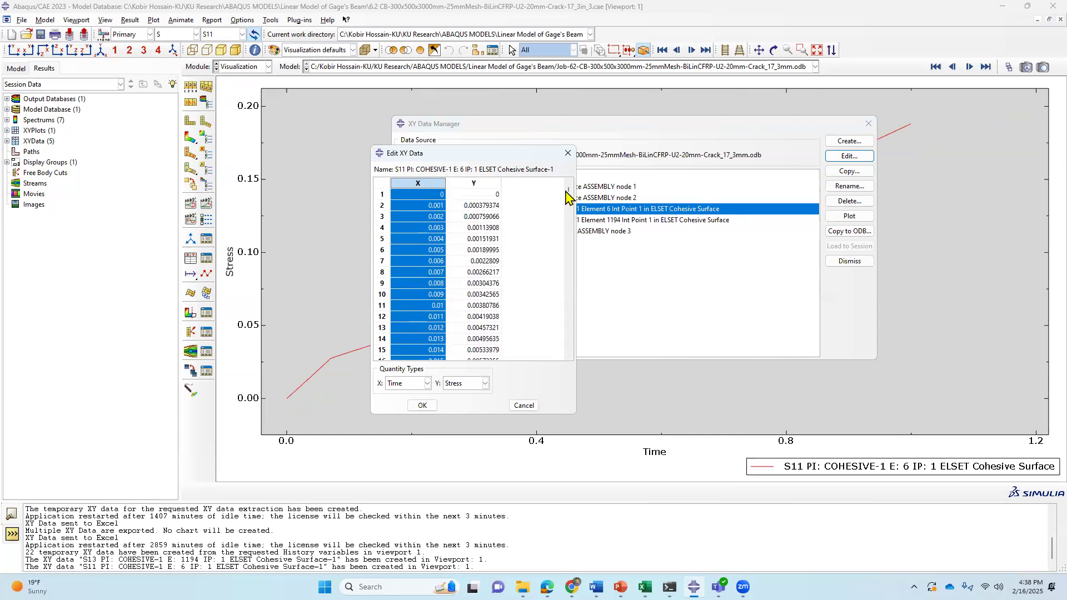
left_click_drag(568, 191, 566, 365)
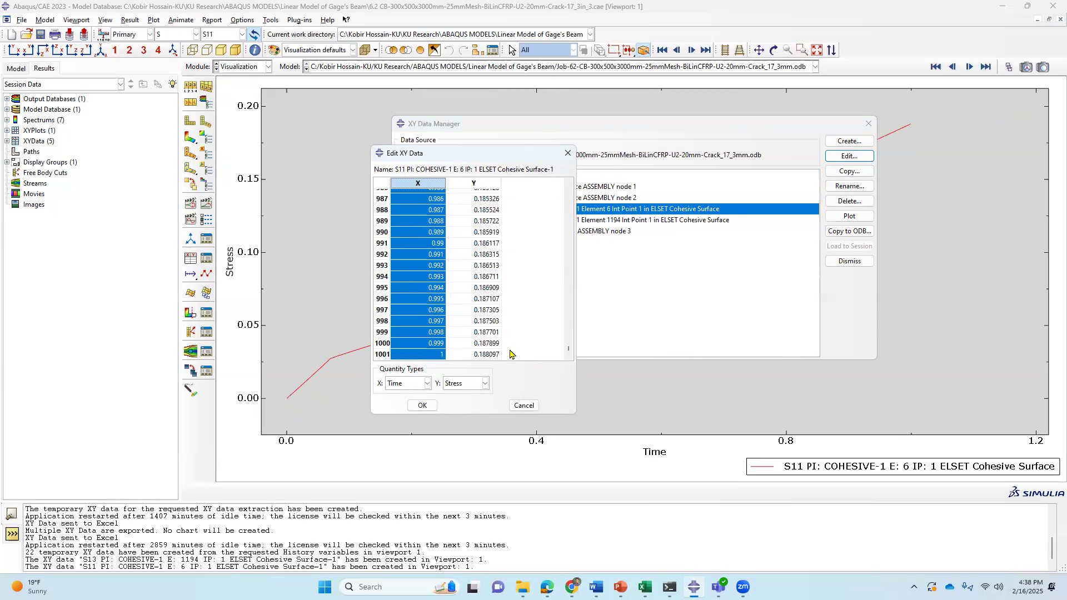
left_click_drag(569, 345, 569, 181)
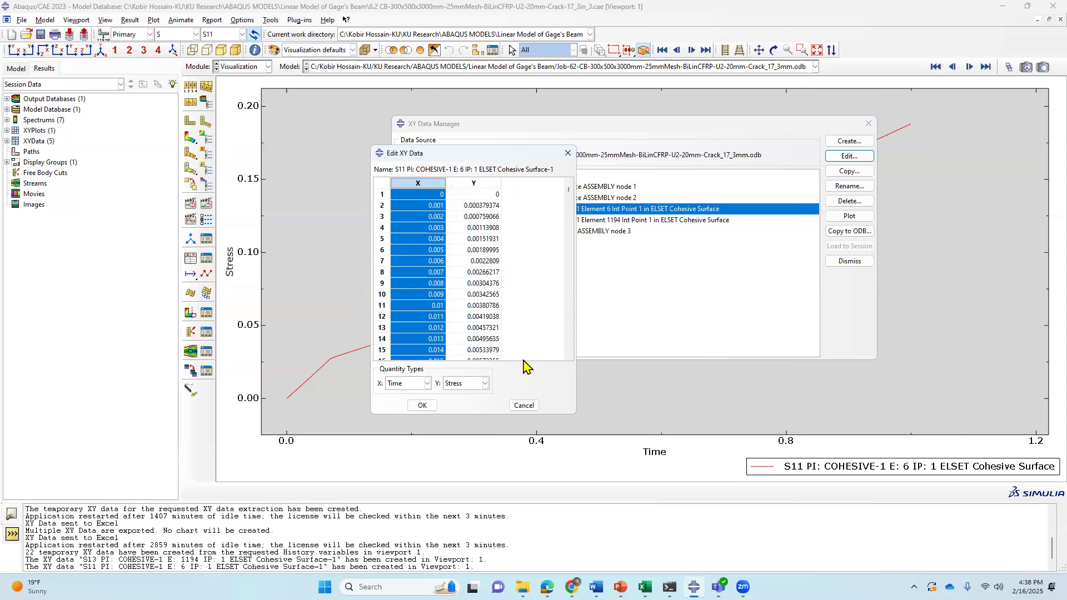
Switch to the blank Excel workbook and paste the time values starting at cell A2.
left_click(645, 587)
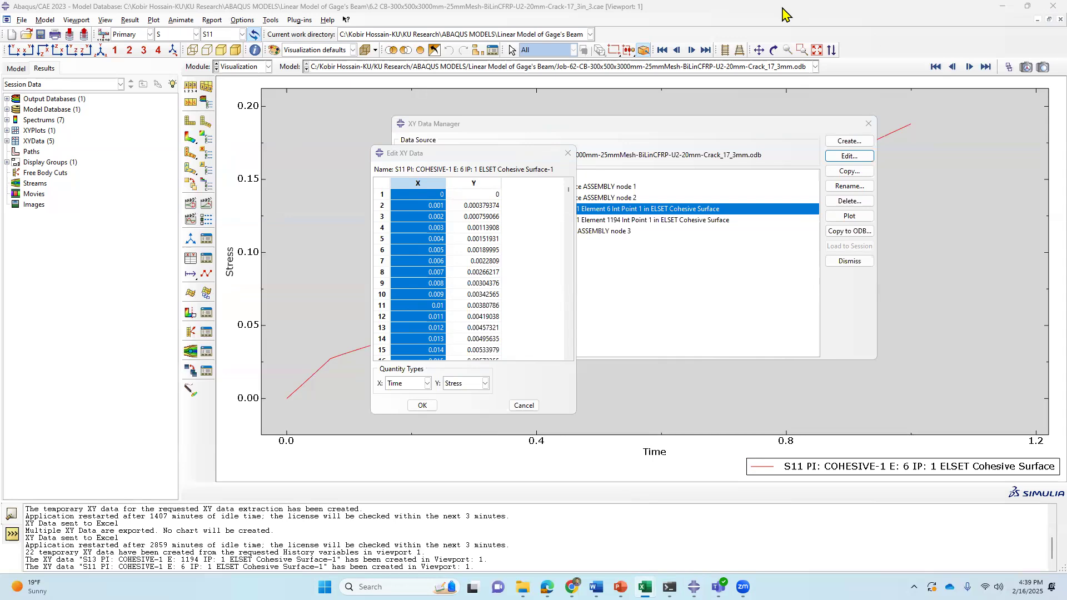
left_click(775, 52)
scroll(42, 145, "down", 2)
scroll(50, 216, "up", 2)
left_click(31, 150)
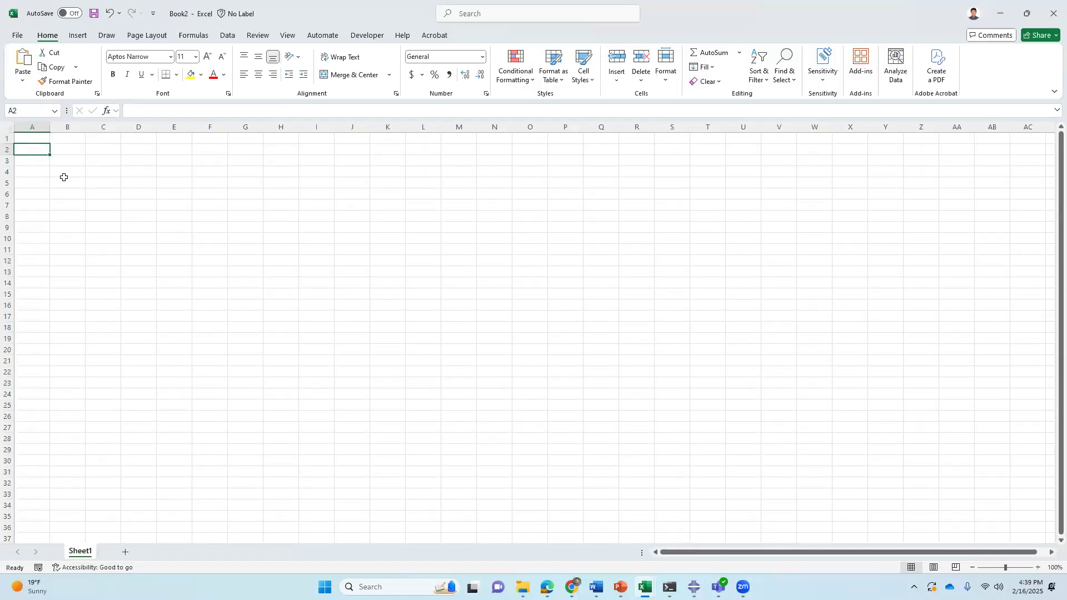
key("ctrl+v")
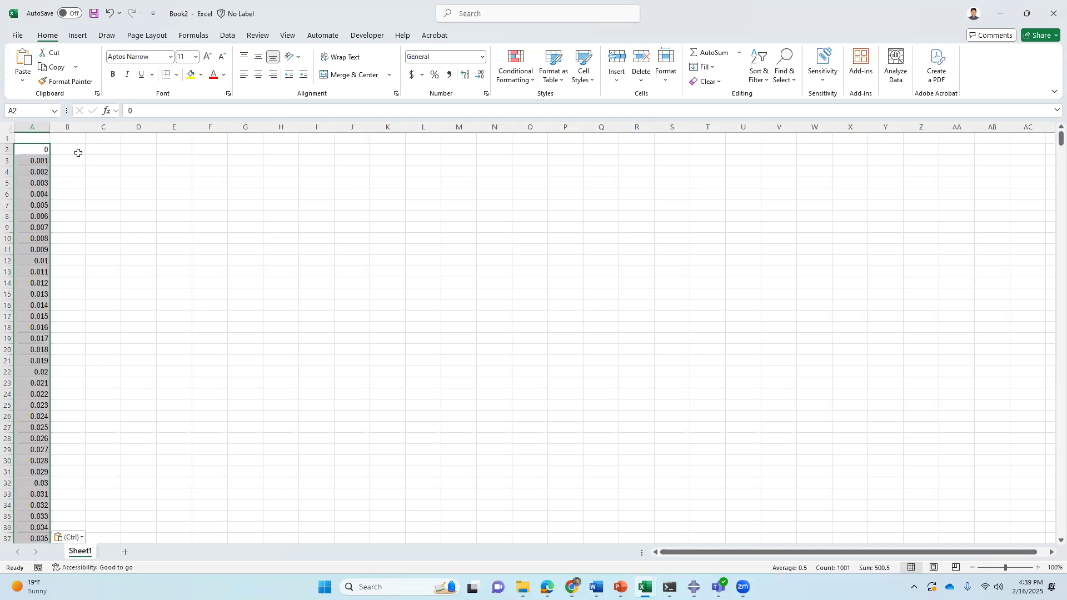
Copy the entire Y column of stress values from the Abaqus XY data and paste it into Excel starting at cell B2.
key("alt+Tab")
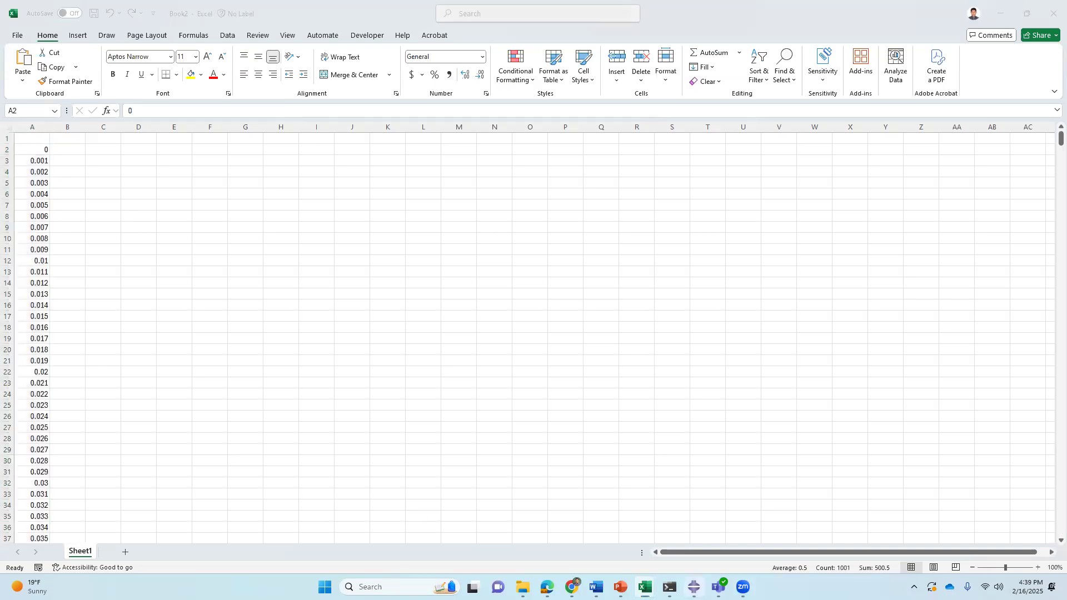
left_click(487, 185)
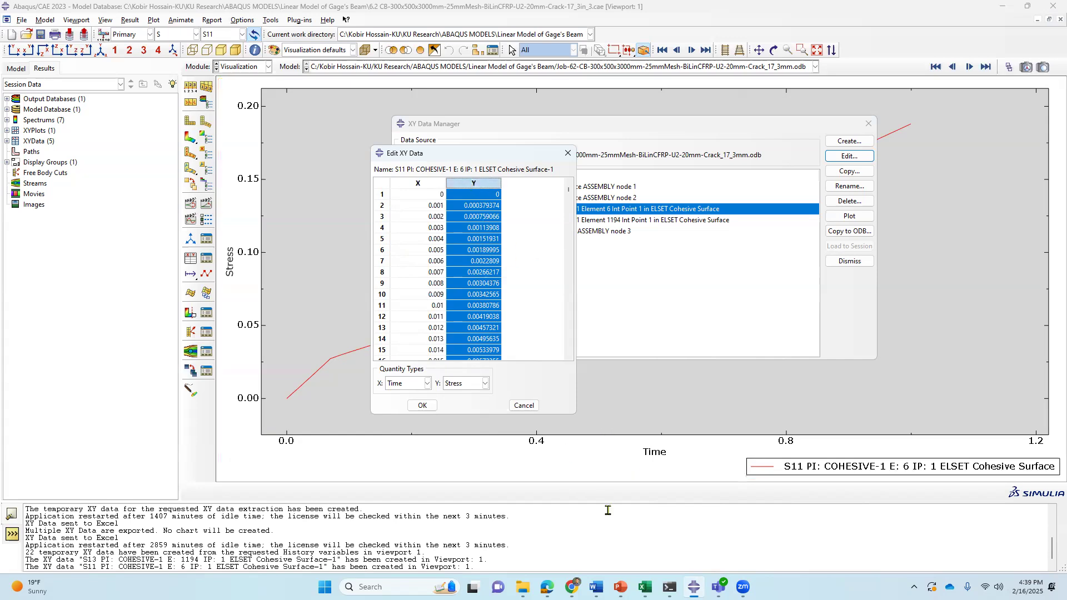
left_click(645, 587)
left_click(671, 518)
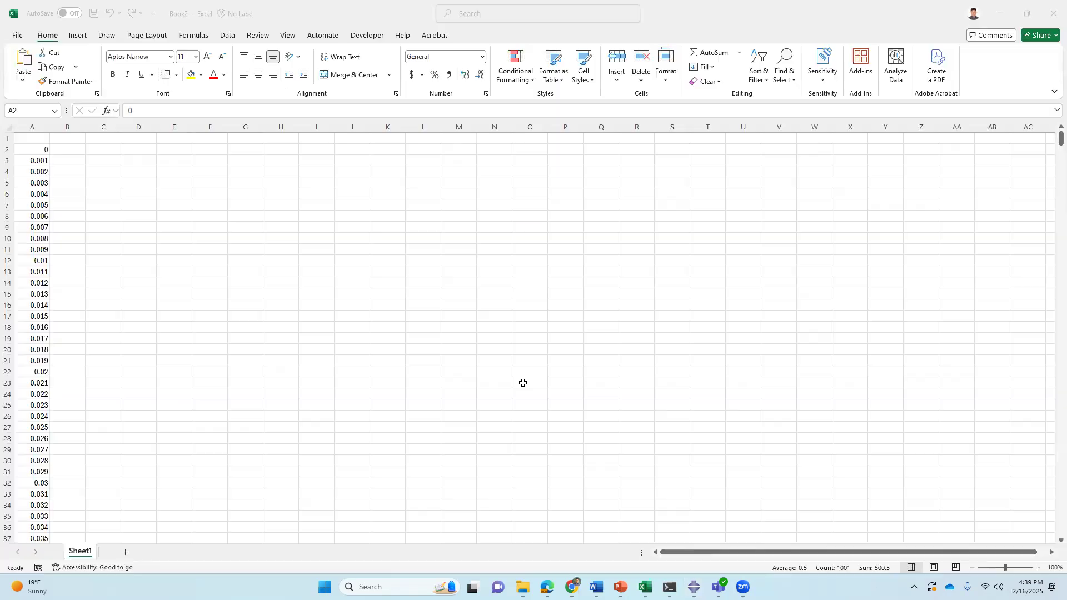
left_click(74, 151)
left_click(74, 152)
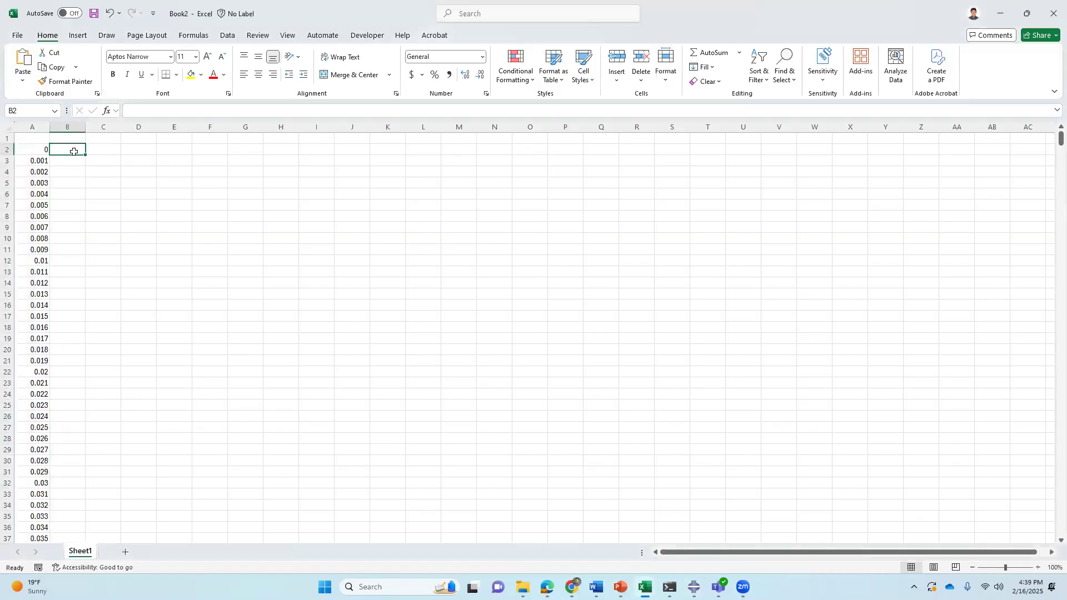
key("ctrl+v")
Enter the header "Time (sec)" in cell A1, widen column A, and fit column B to its stress values.
left_click(40, 138)
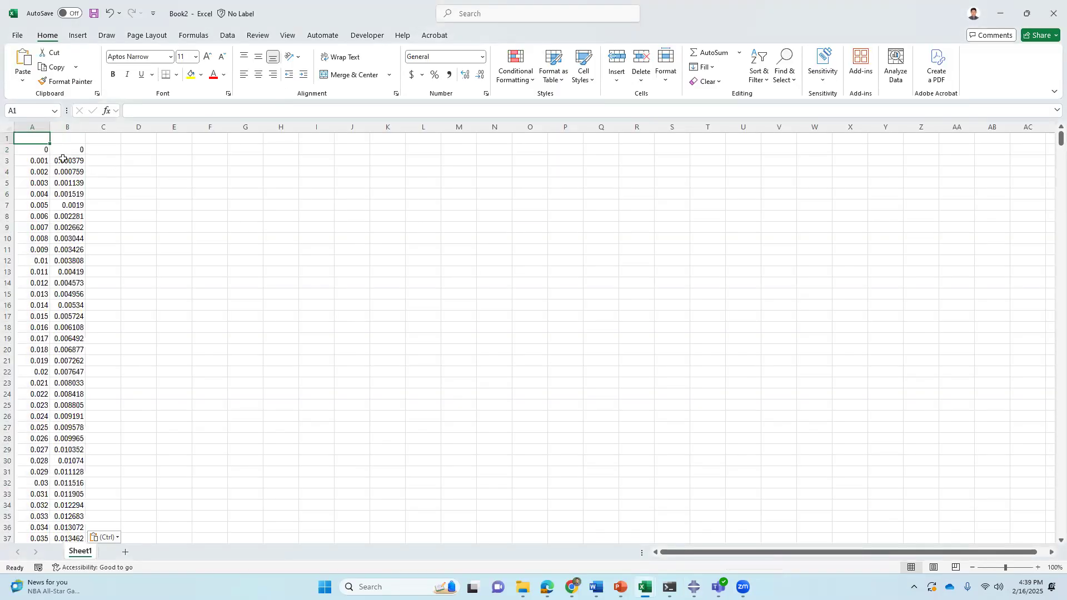
type("Time (sec")
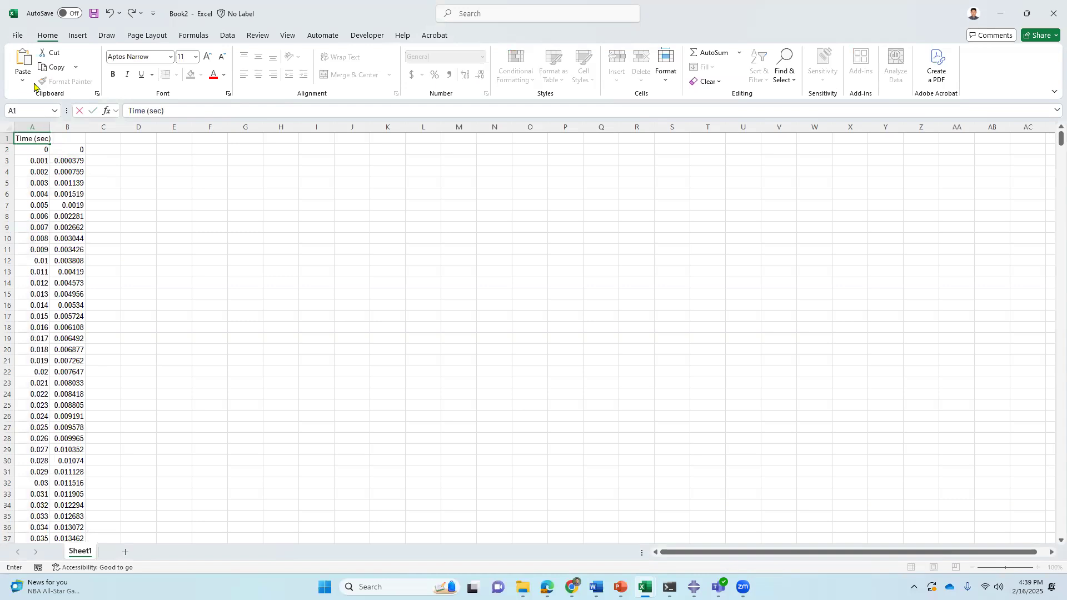
left_click(129, 220)
left_click_drag(50, 126, 70, 127)
left_click(89, 137)
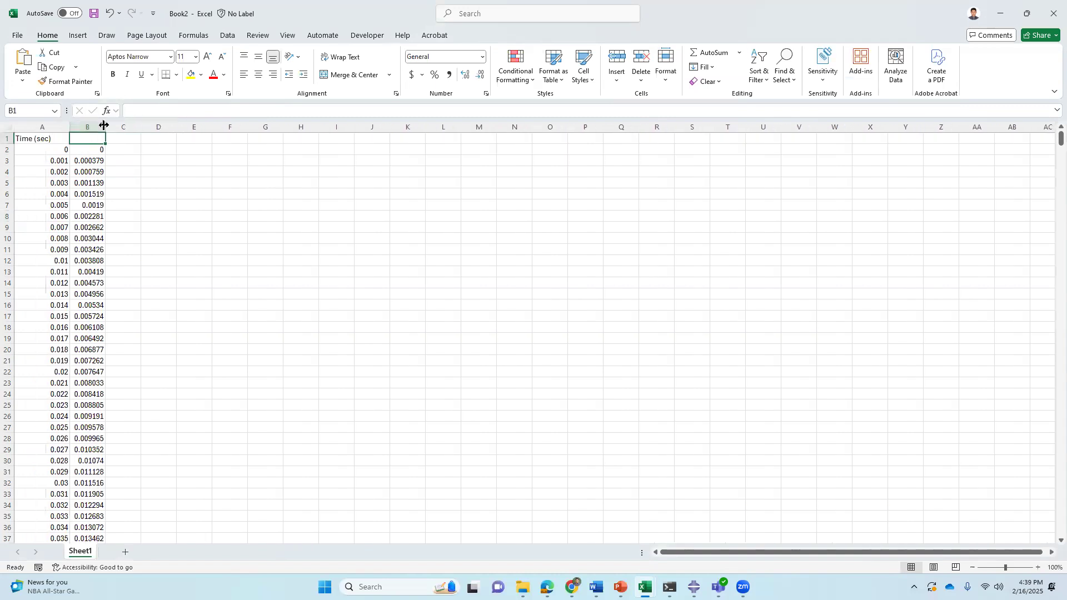
double_click(106, 126)
left_click(117, 161)
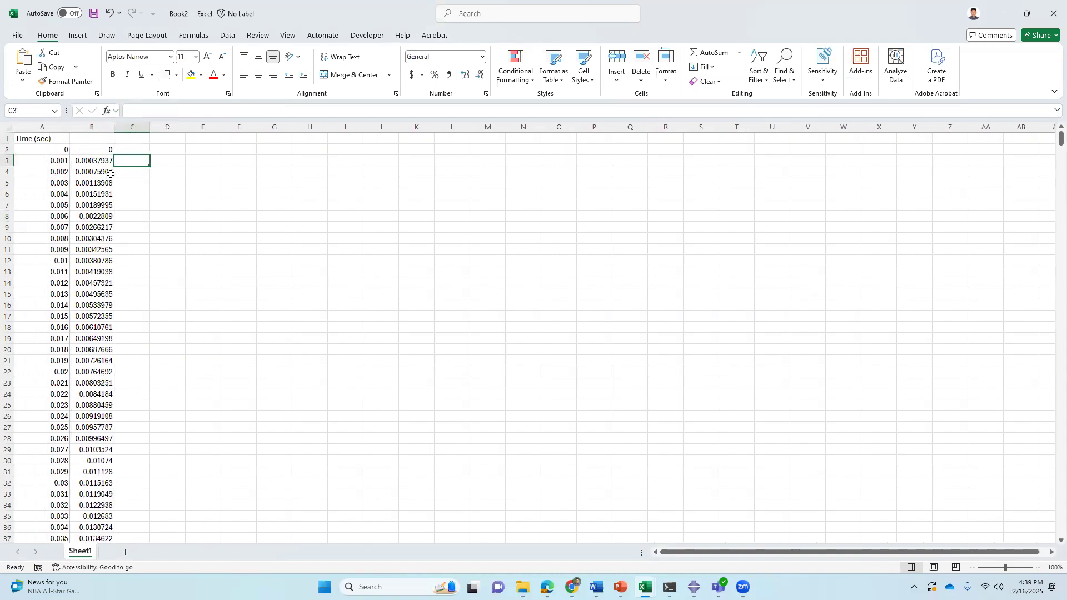
Enter the header "S11" in cell B1 above the stress values.
left_click(87, 139)
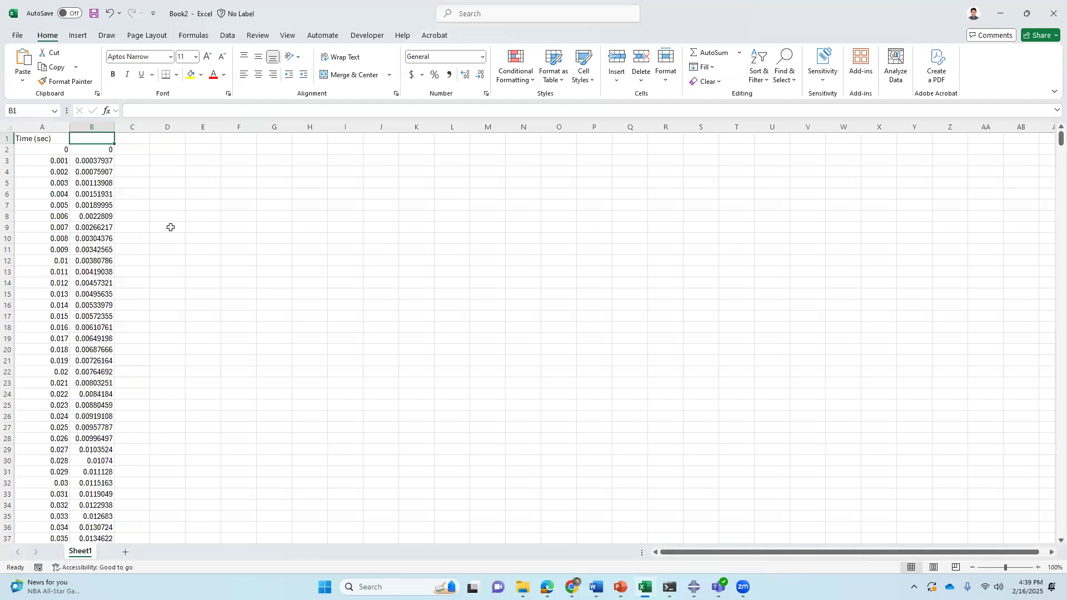
type("S1")
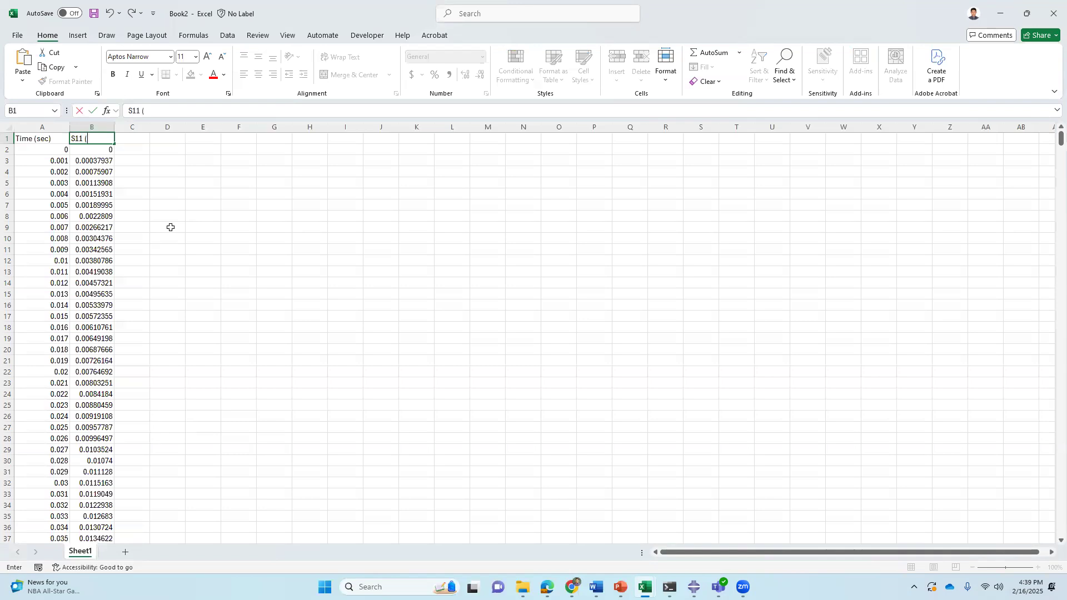
type("1")
left_click(343, 303)
mouse_move(522, 588)
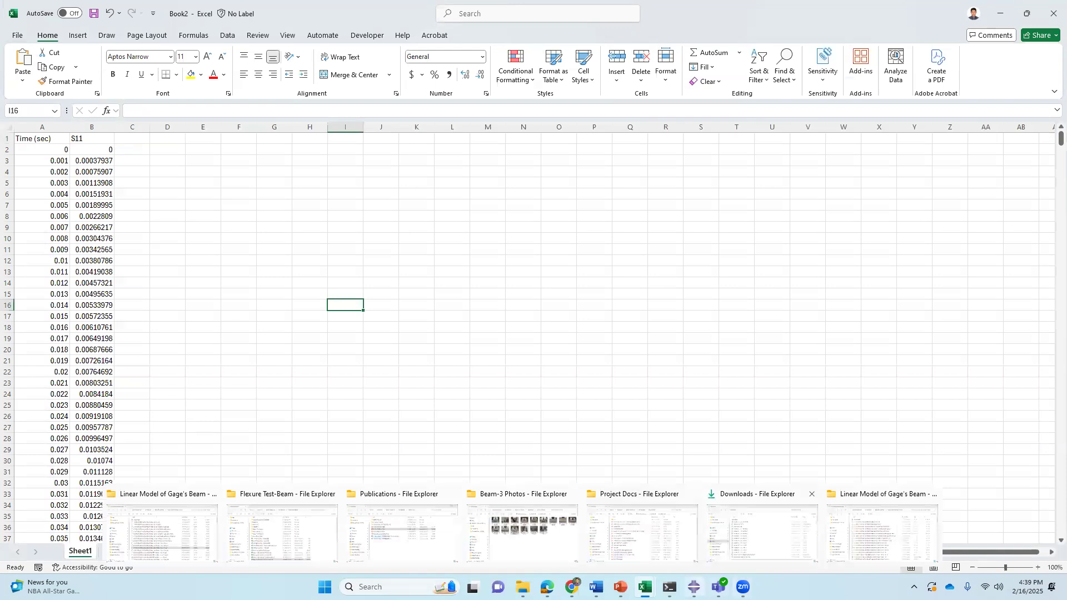
mouse_move(645, 588)
left_click(699, 520)
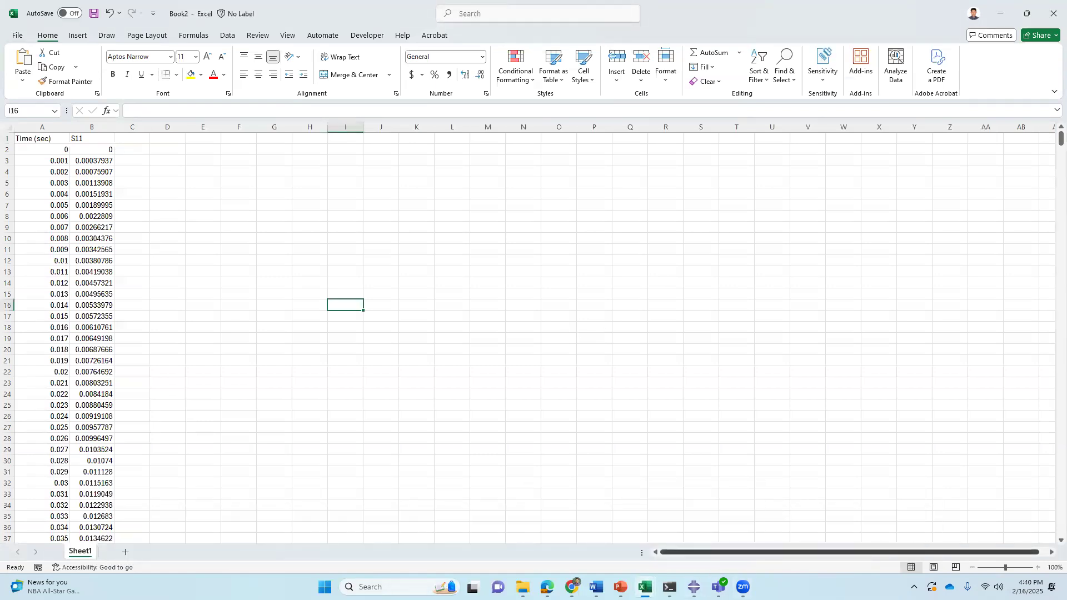
Switch back to Abaqus/CAE, cancel editing the S11 XY data, and close the XY Data Manager.
key("alt+Tab")
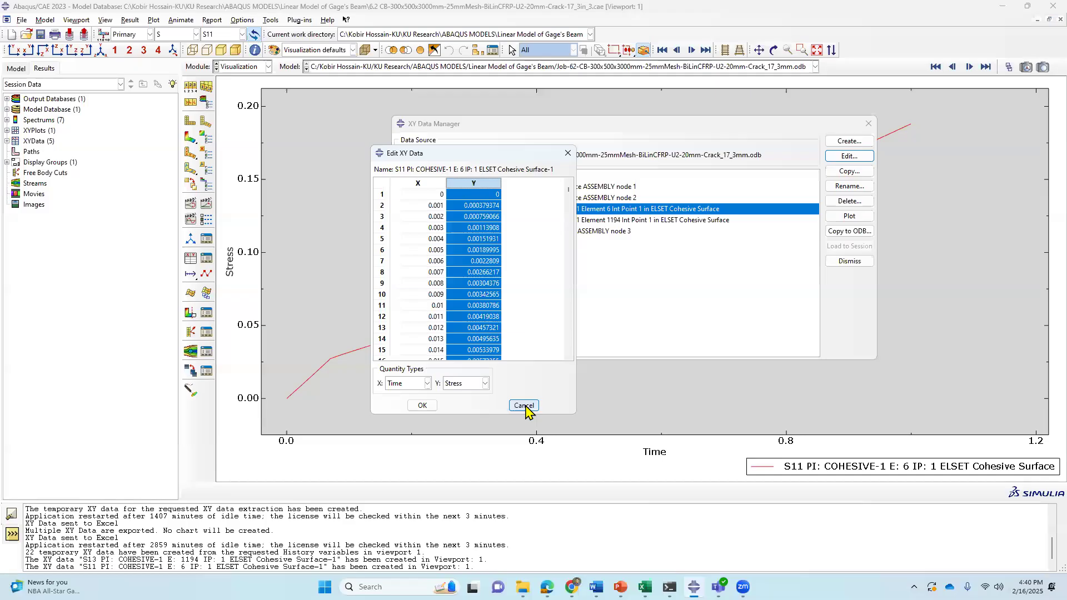
left_click(529, 409)
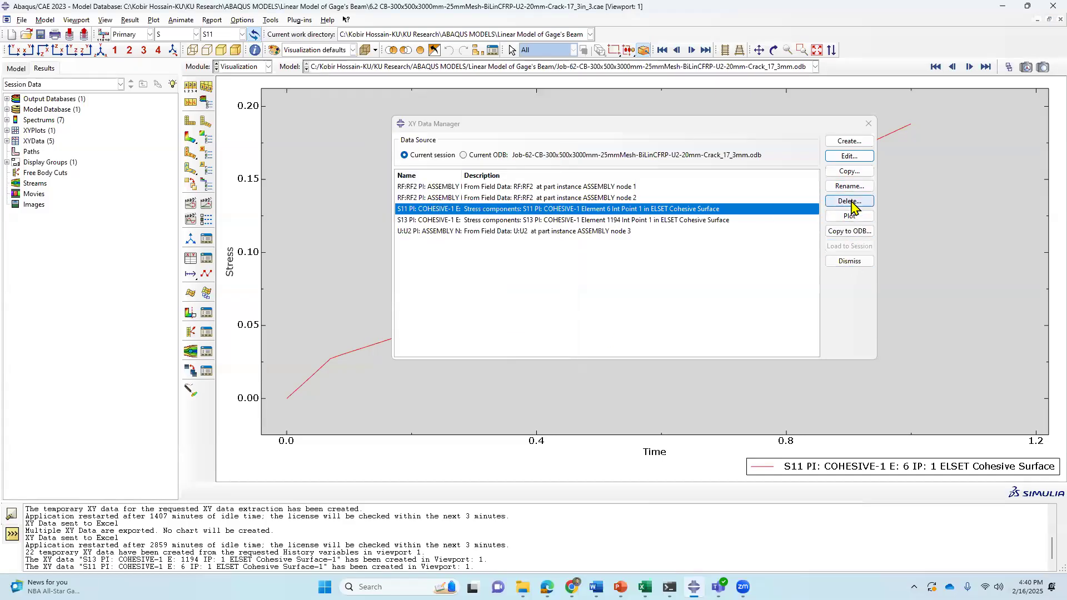
left_click(869, 126)
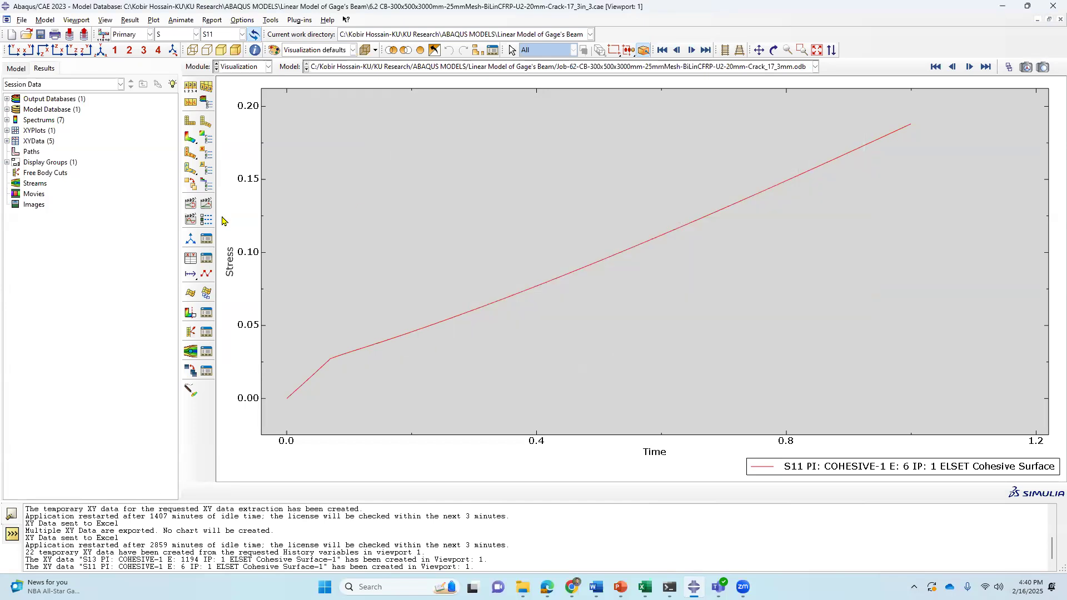
Create XY data from the ODB history output and plot the S11 stress components of all cohesive elements from 6 through 1434.
left_click(191, 260)
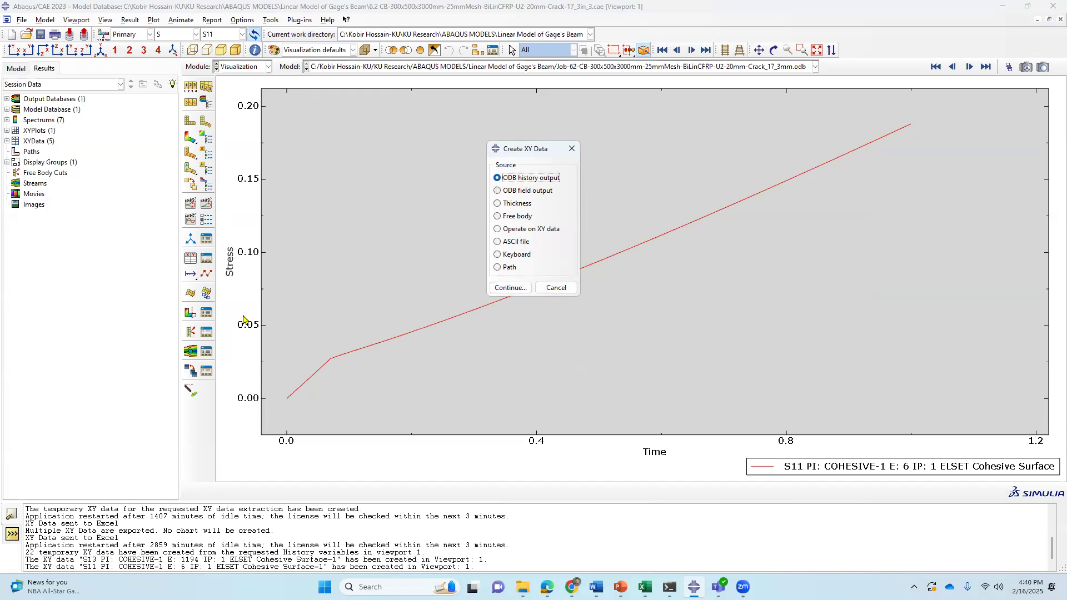
left_click(510, 288)
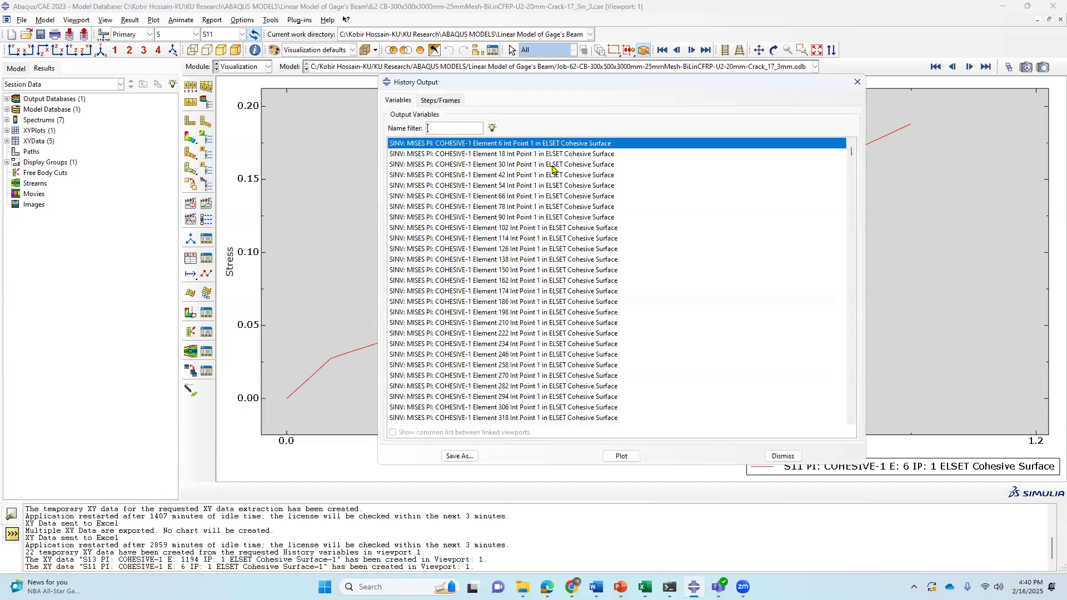
scroll(711, 229, "down", 3)
scroll(721, 222, "down", 8)
scroll(722, 222, "down", 20)
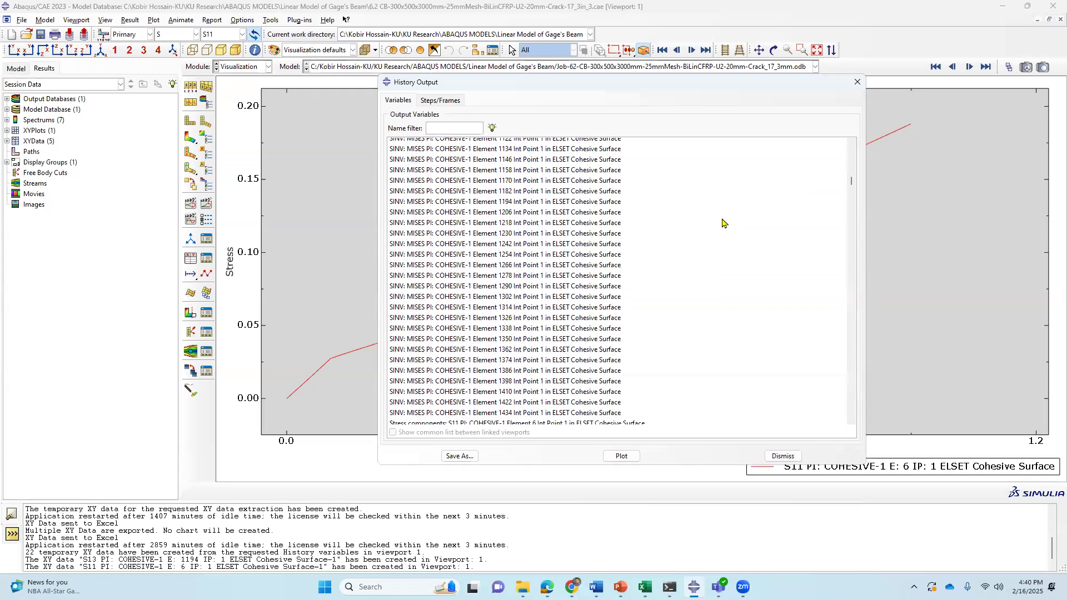
scroll(678, 182, "down", 4)
scroll(639, 195, "down", 1)
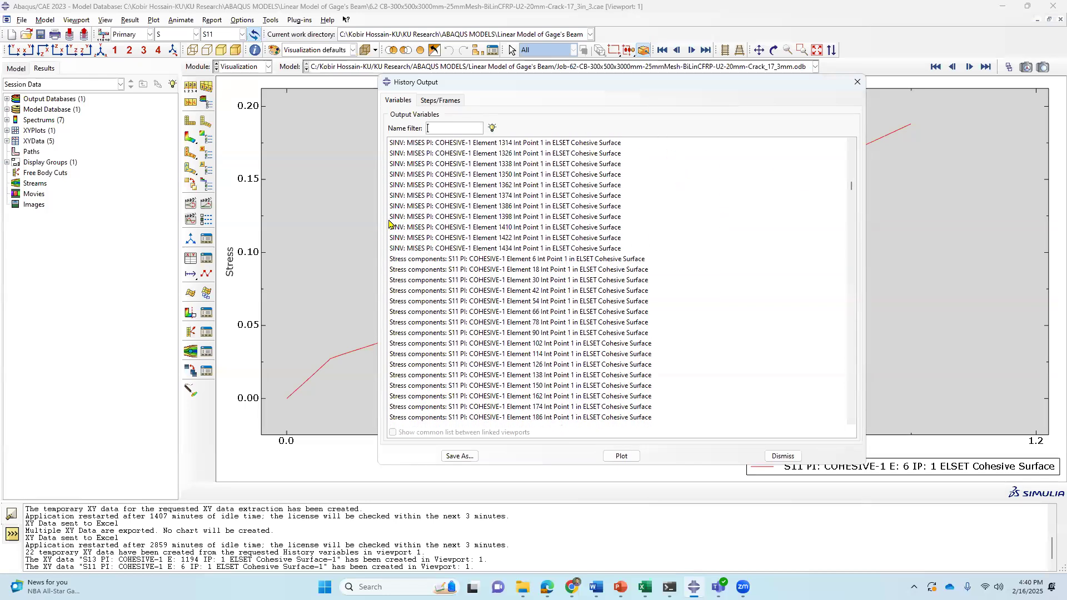
left_click_drag(655, 261, 531, 217)
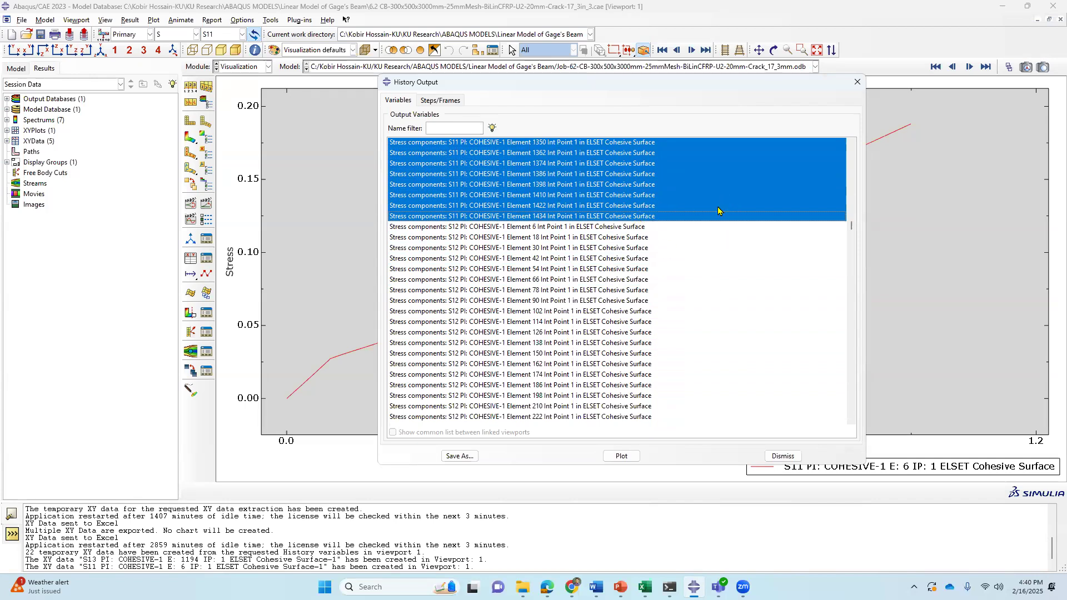
left_click(622, 456)
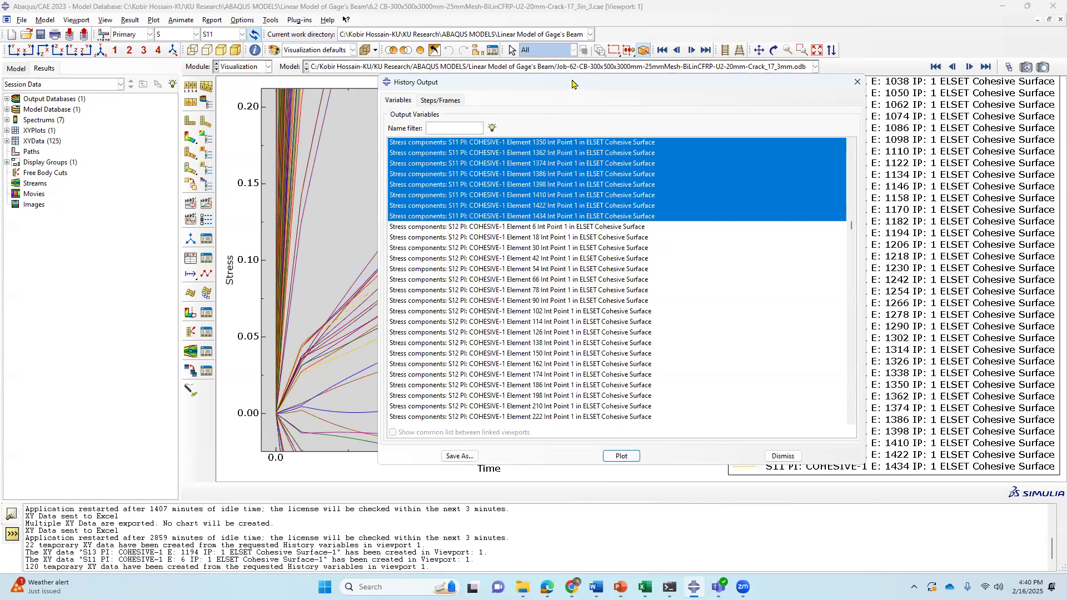
Save the selected S11 curves as XY data with the "as is" operation and list the session's XYData entries.
left_click_drag(572, 84, 655, 84)
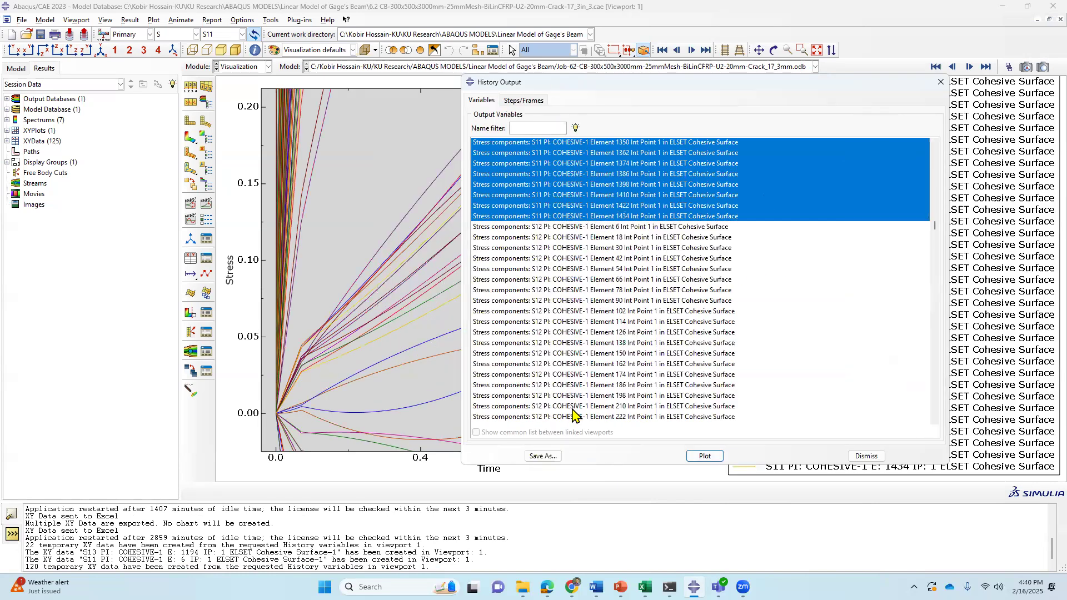
left_click(542, 456)
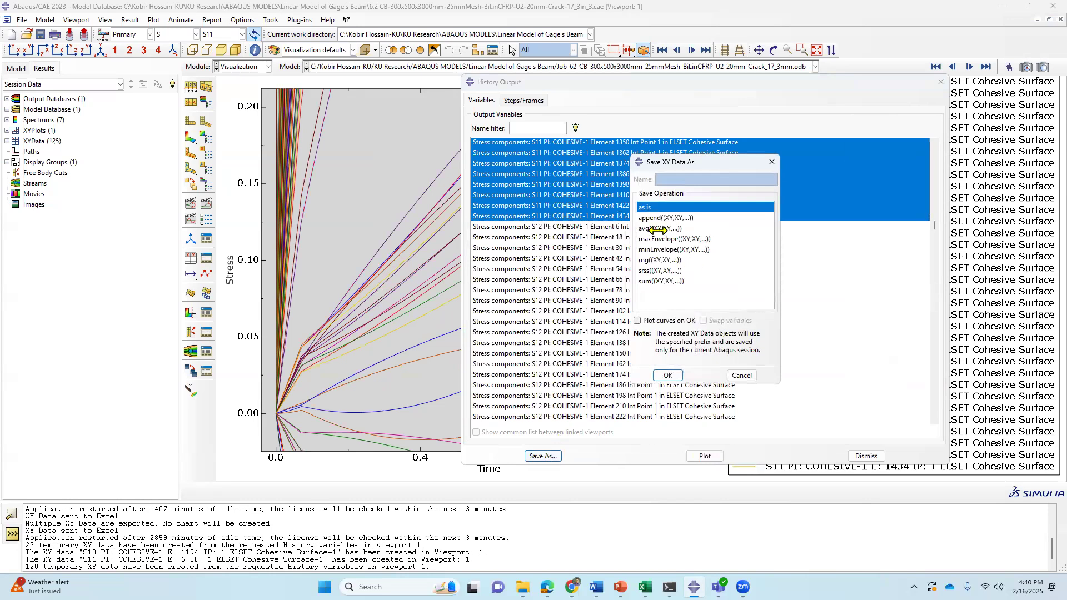
left_click(669, 375)
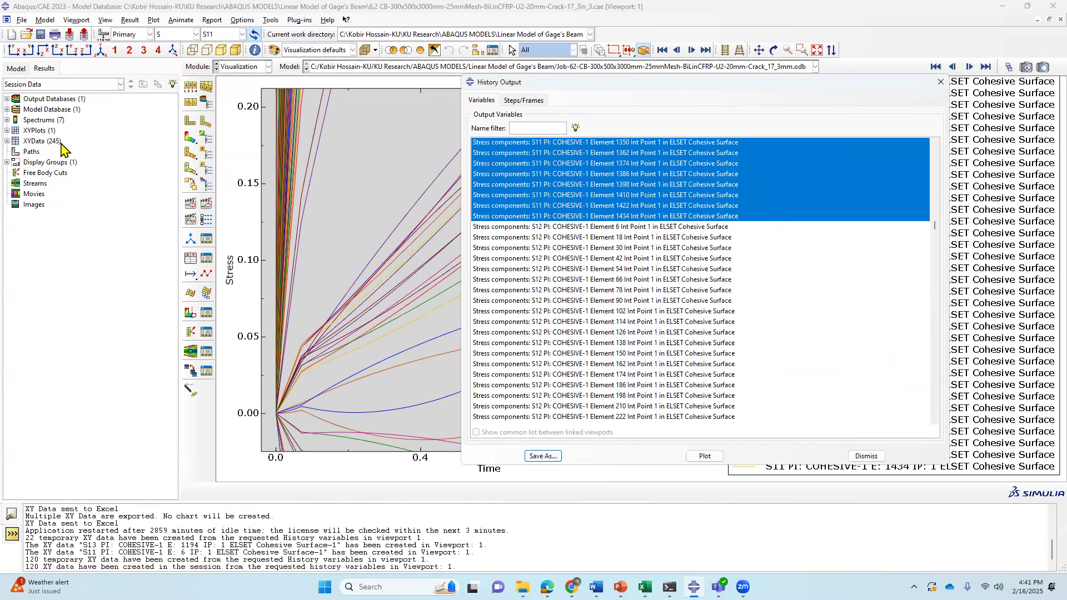
left_click(7, 141)
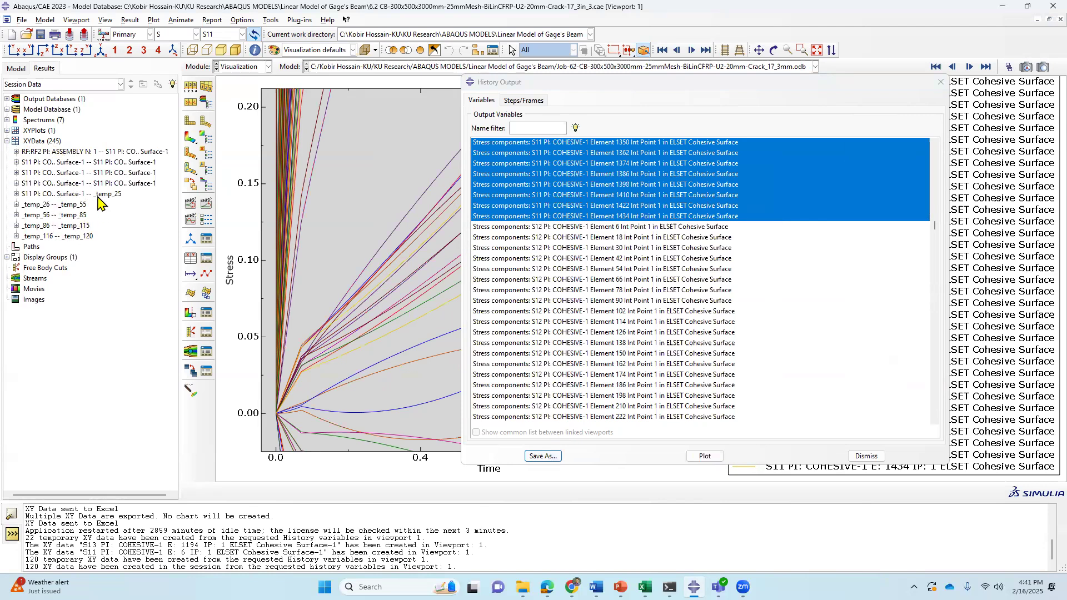
left_click(868, 456)
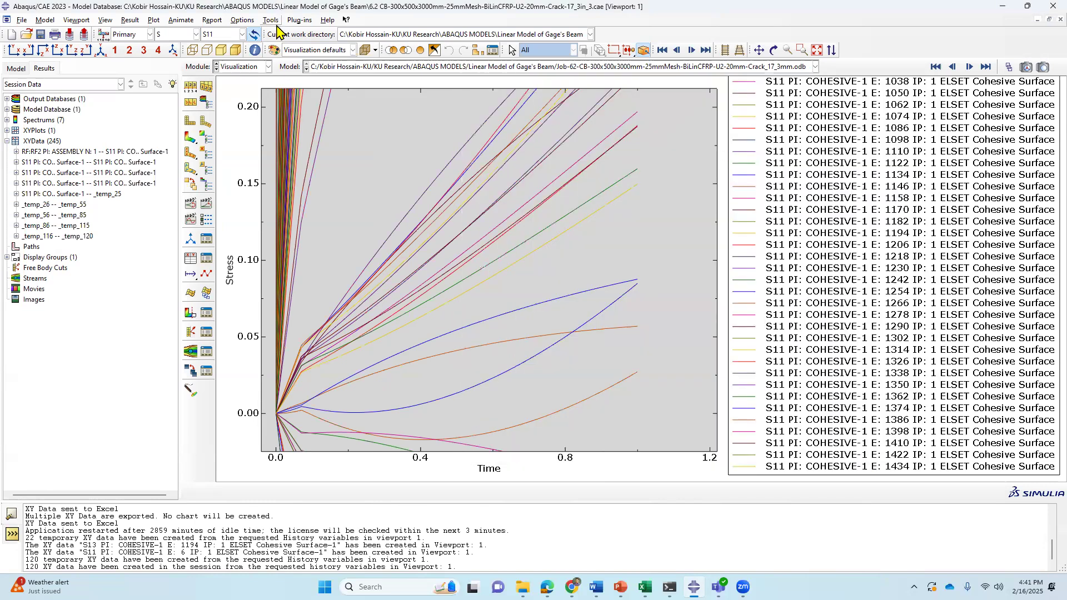
Open the Excel Utilities plug-in for transferring XY data from Abaqus/CAE to Excel.
left_click(299, 21)
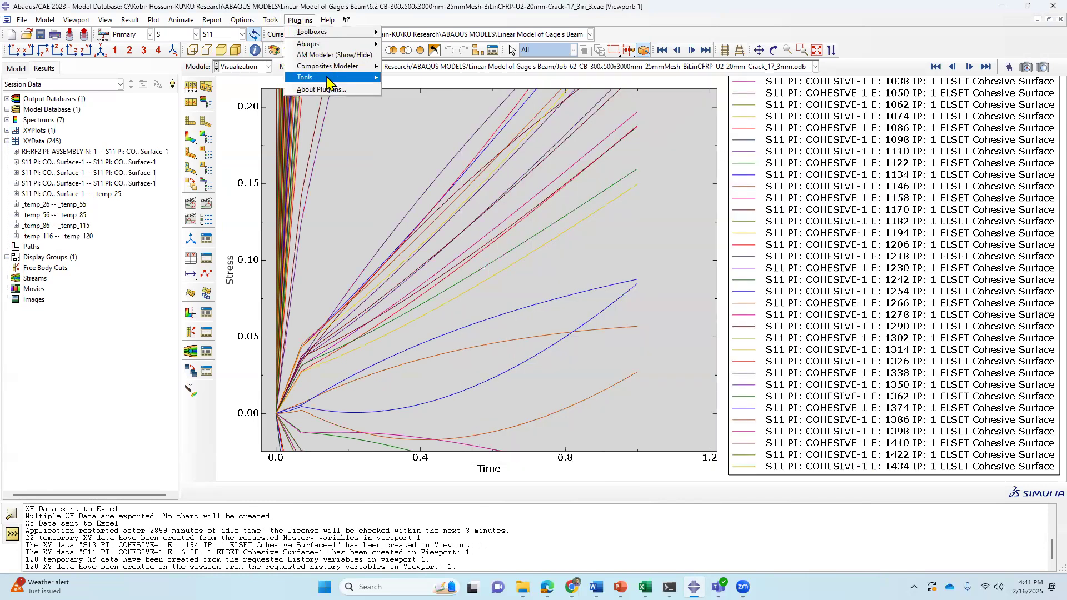
mouse_move(330, 80)
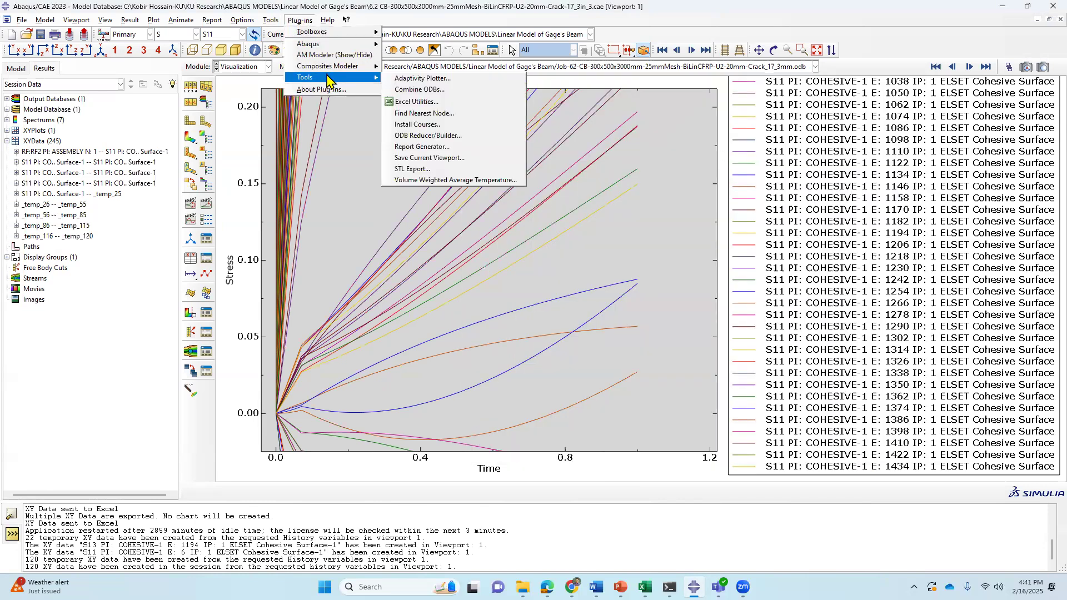
left_click(424, 102)
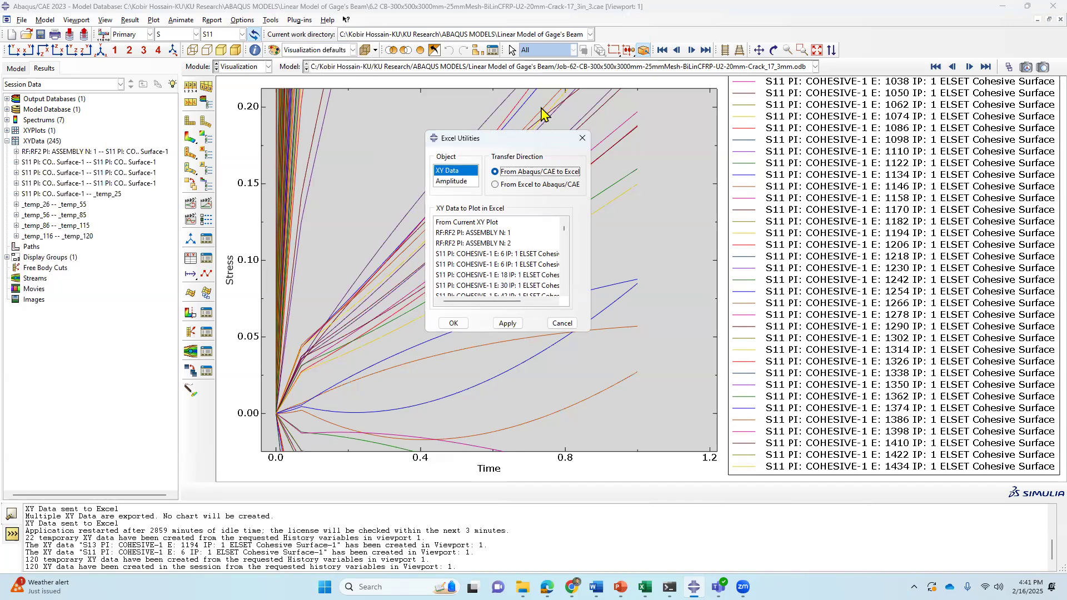
left_click_drag(548, 140, 546, 110)
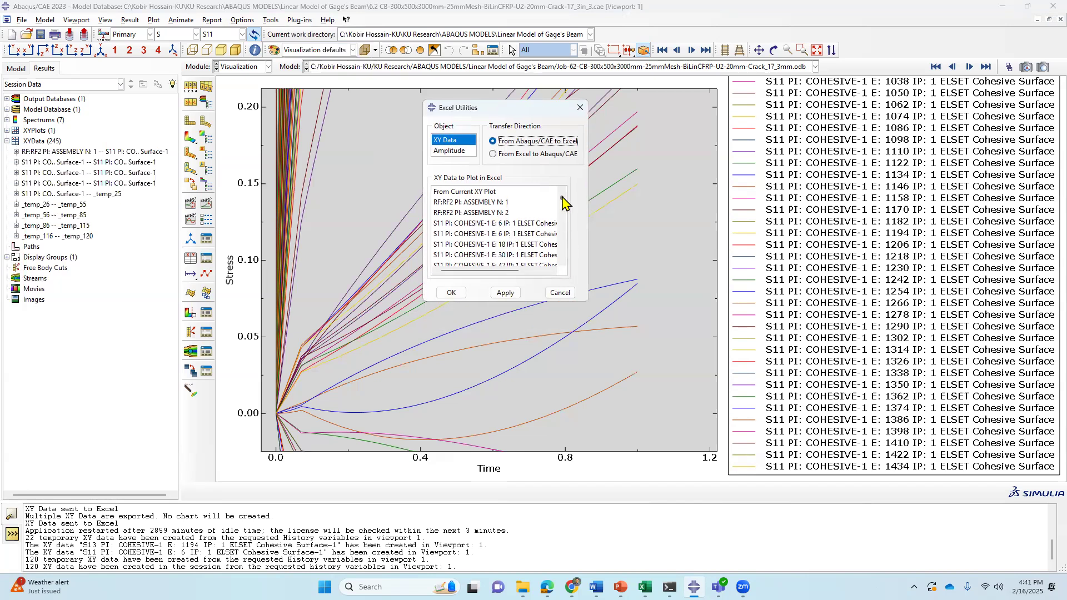
Select the S11 curves of cohesive elements 6 through 258, including both element 6 entries, and transfer them to Excel.
left_click(513, 224)
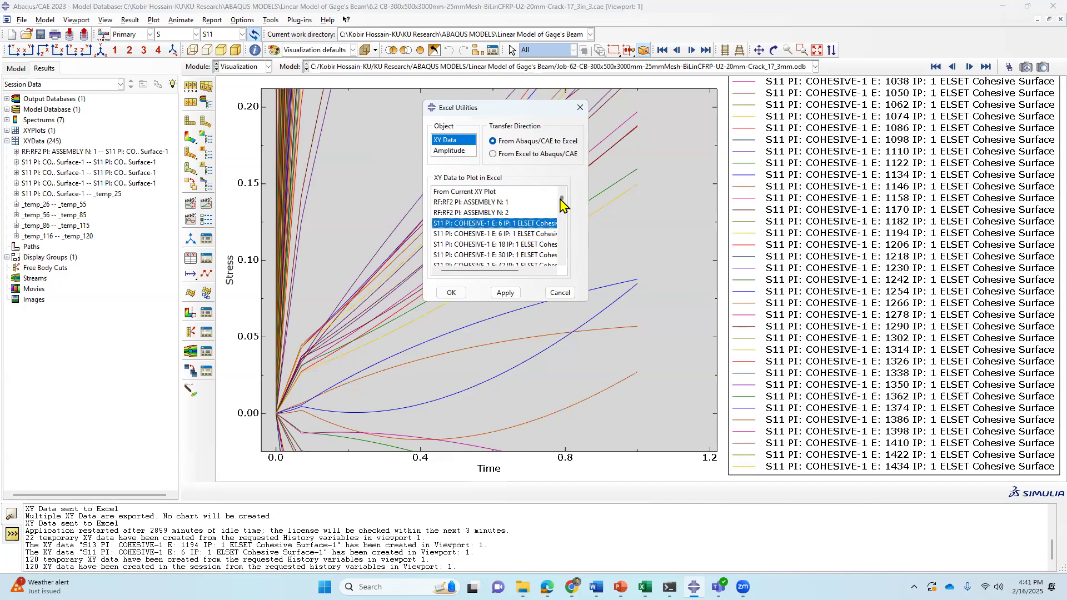
left_click(538, 234, "ctrl")
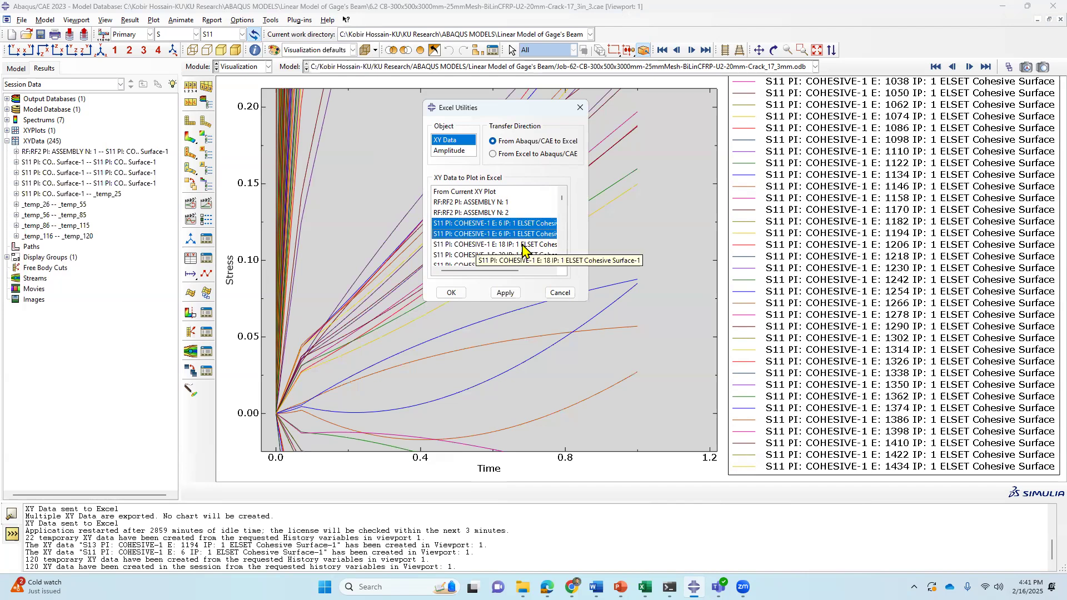
left_click(522, 245, "ctrl")
left_click(521, 255, "ctrl")
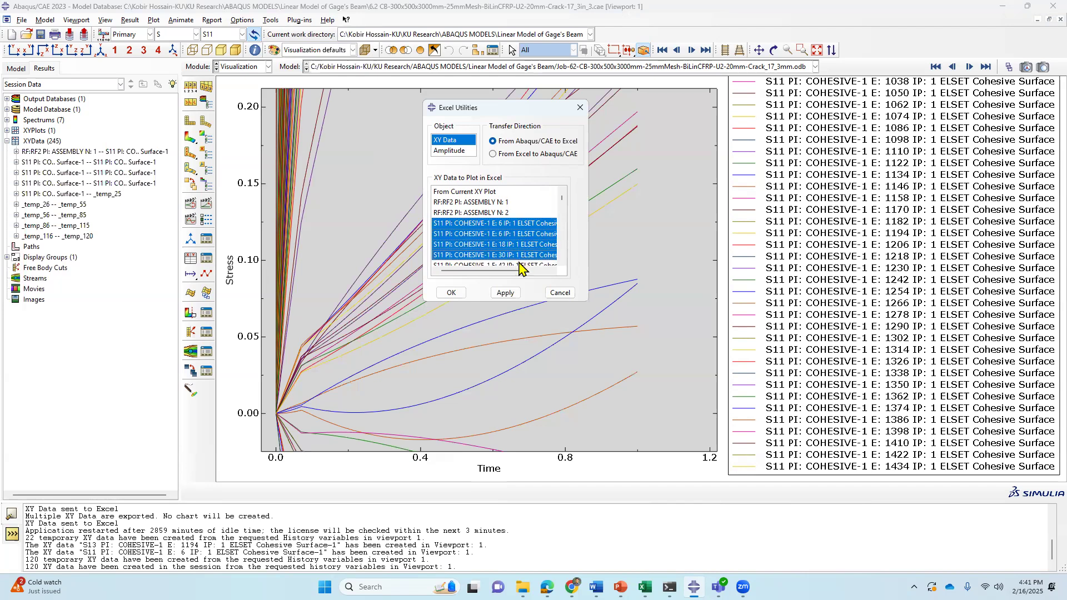
scroll(520, 261, "down", 2)
left_click(527, 204, "ctrl")
left_click(527, 214, "ctrl")
left_click(524, 224, "ctrl")
left_click(522, 234, "ctrl")
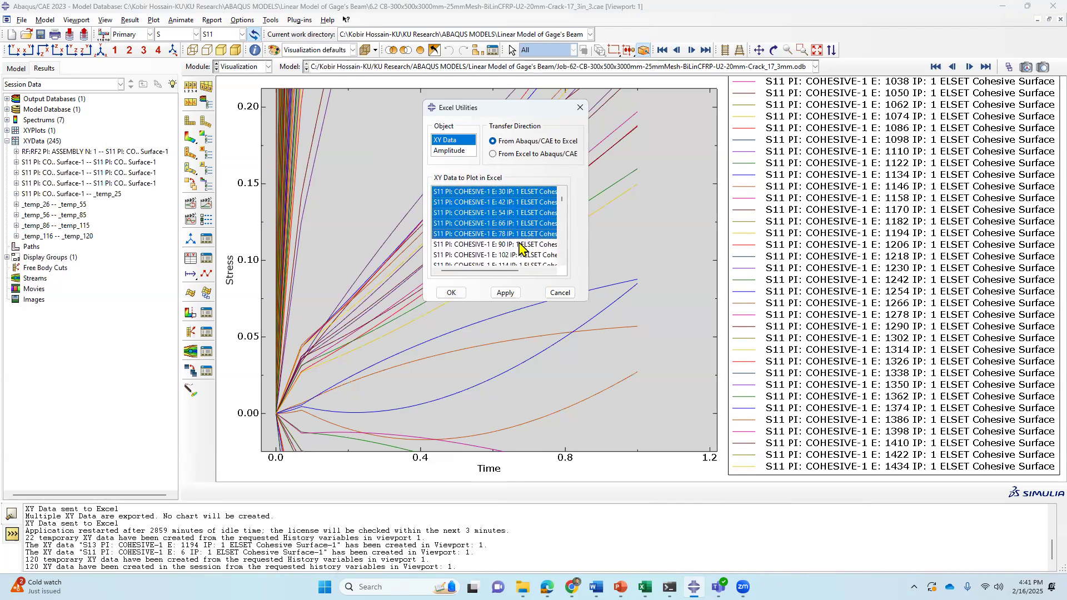
left_click(519, 245, "ctrl")
left_click(516, 256, "ctrl")
scroll(547, 247, "down", 2)
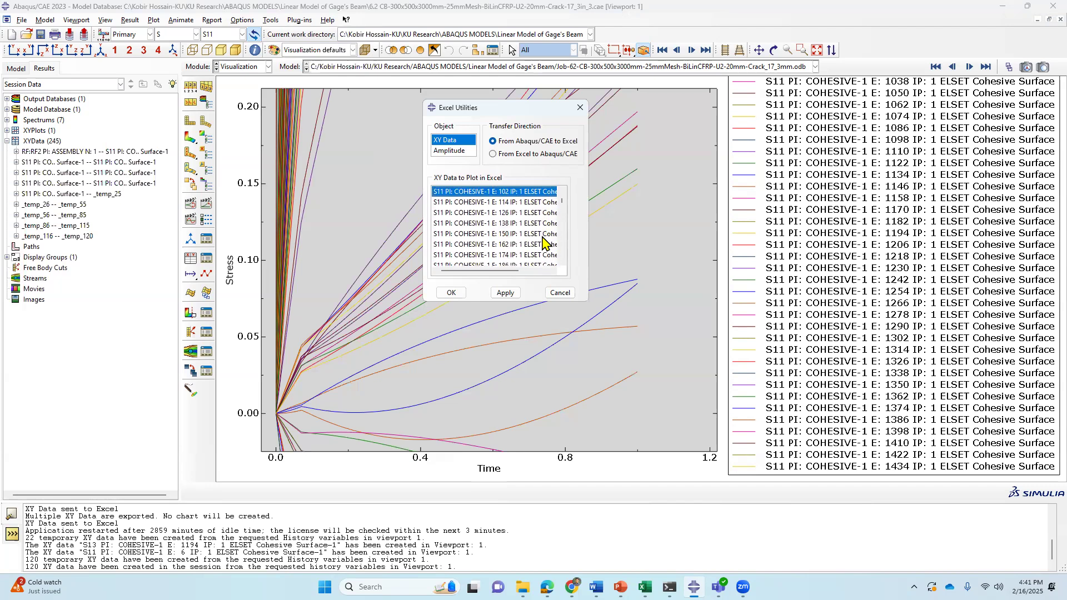
left_click(535, 203, "ctrl")
left_click(528, 213, "ctrl")
left_click(528, 223, "ctrl")
left_click(526, 234, "ctrl")
left_click(526, 245, "ctrl")
left_click(527, 255, "ctrl")
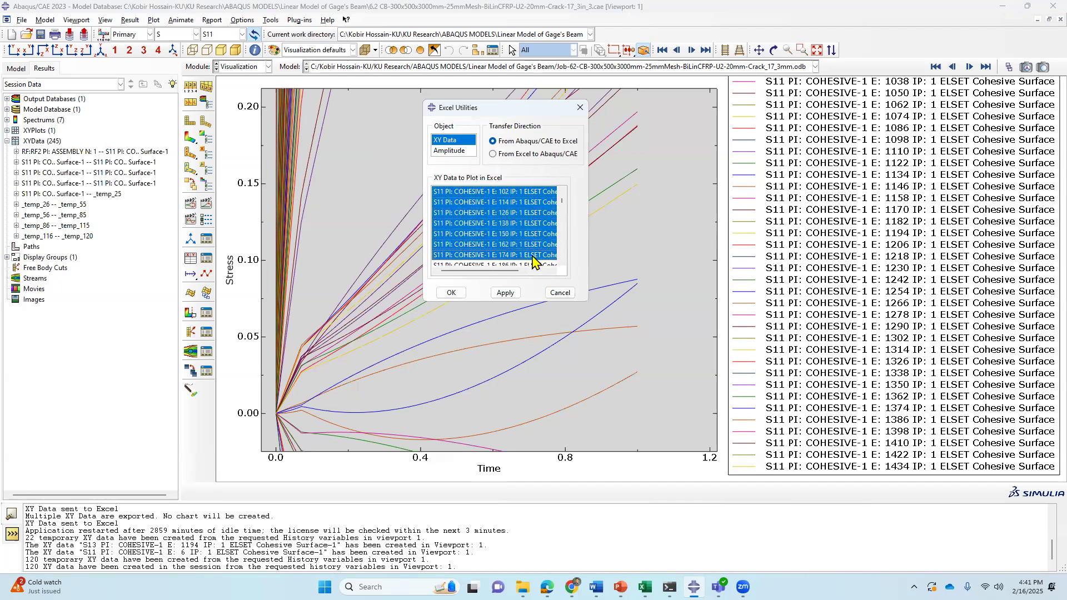
scroll(536, 245, "up", 2)
scroll(526, 229, "down", 2)
scroll(525, 222, "down", 2)
left_click(527, 202, "ctrl")
left_click(527, 213, "ctrl")
left_click(527, 223, "ctrl")
left_click(526, 234, "ctrl")
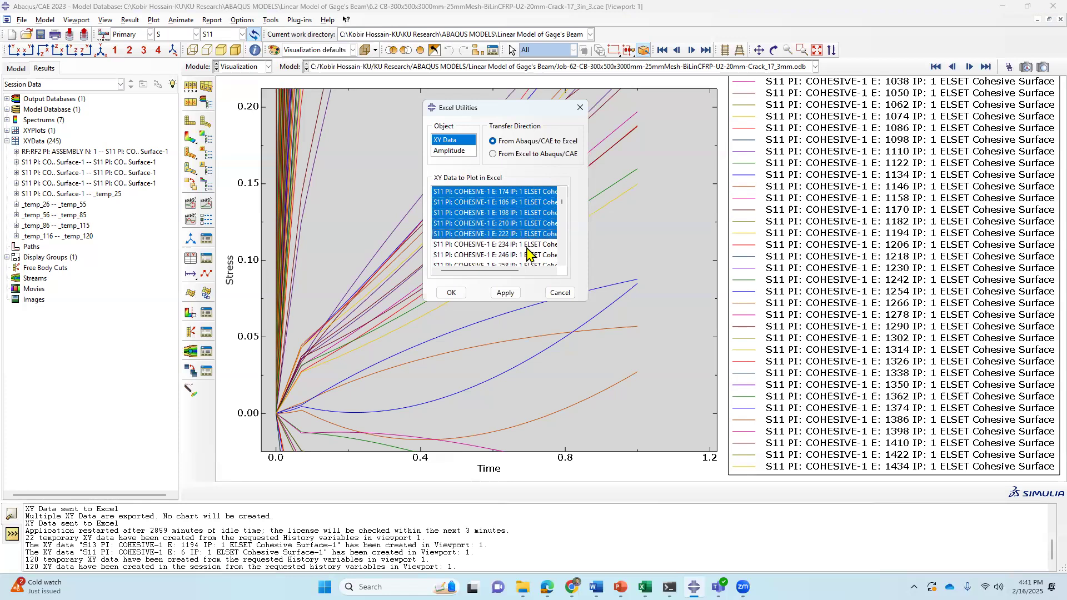
left_click(527, 245, "ctrl")
left_click(527, 256, "ctrl")
left_click(527, 265, "ctrl")
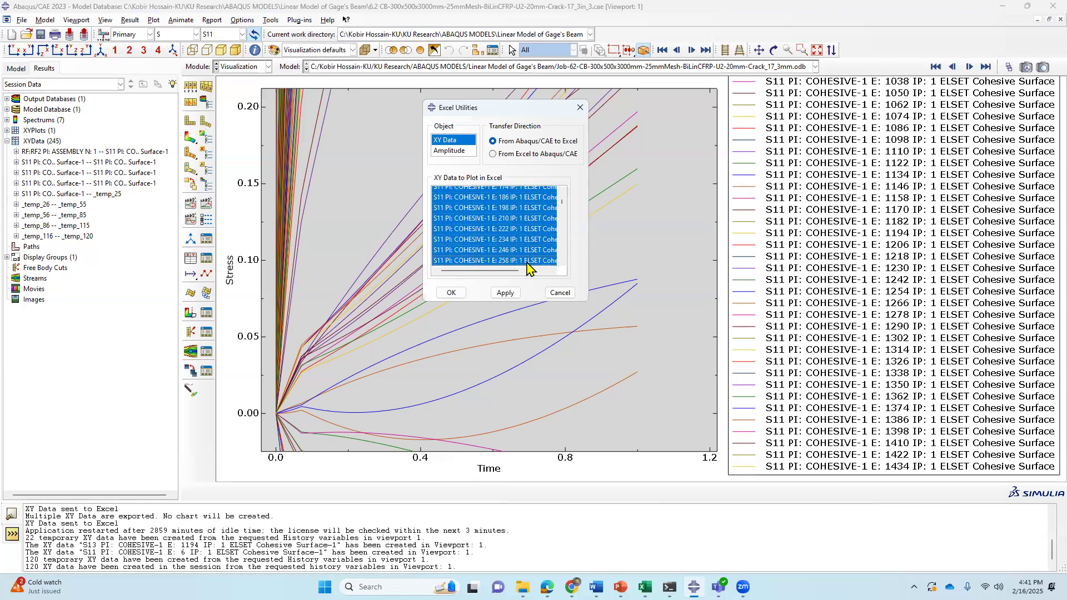
scroll(516, 222, "down", 2)
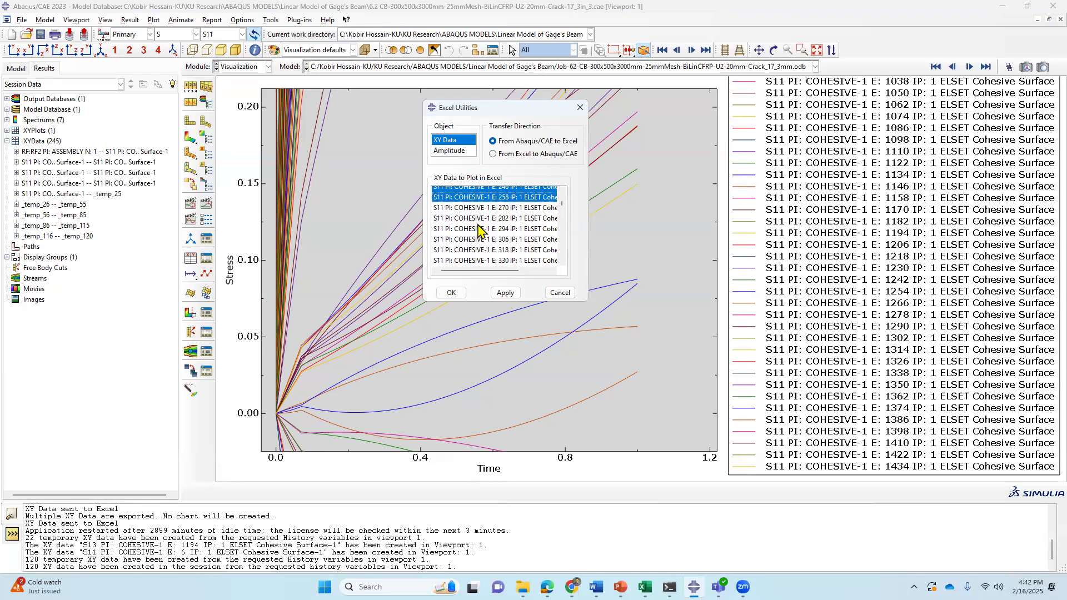
left_click(452, 295)
left_click(455, 298)
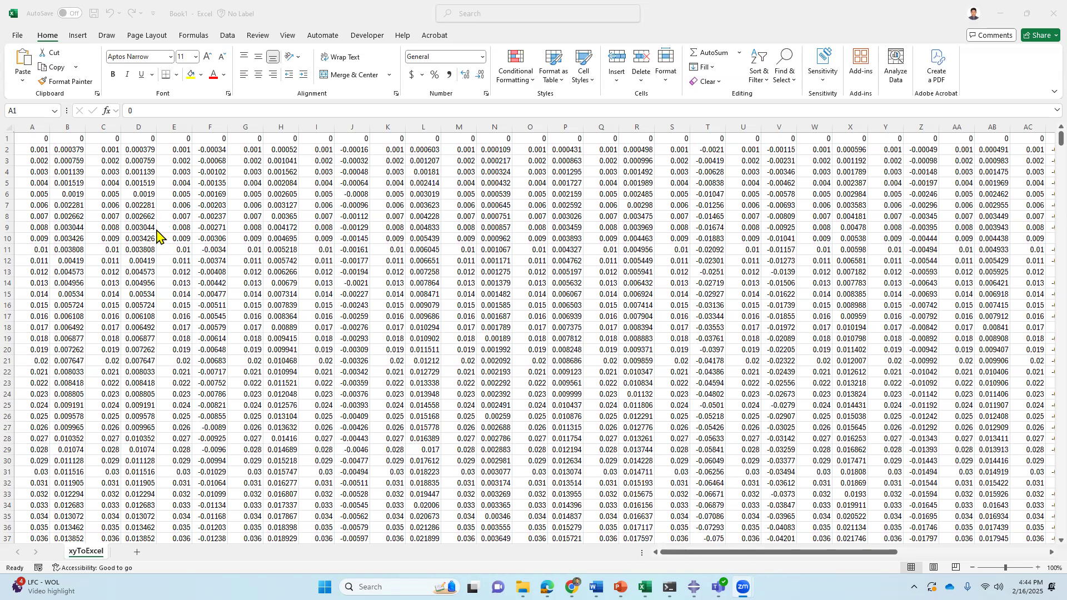
Examine the exported time and stress columns across the xyToExcel sheet, from column A through column AT.
left_click(182, 19)
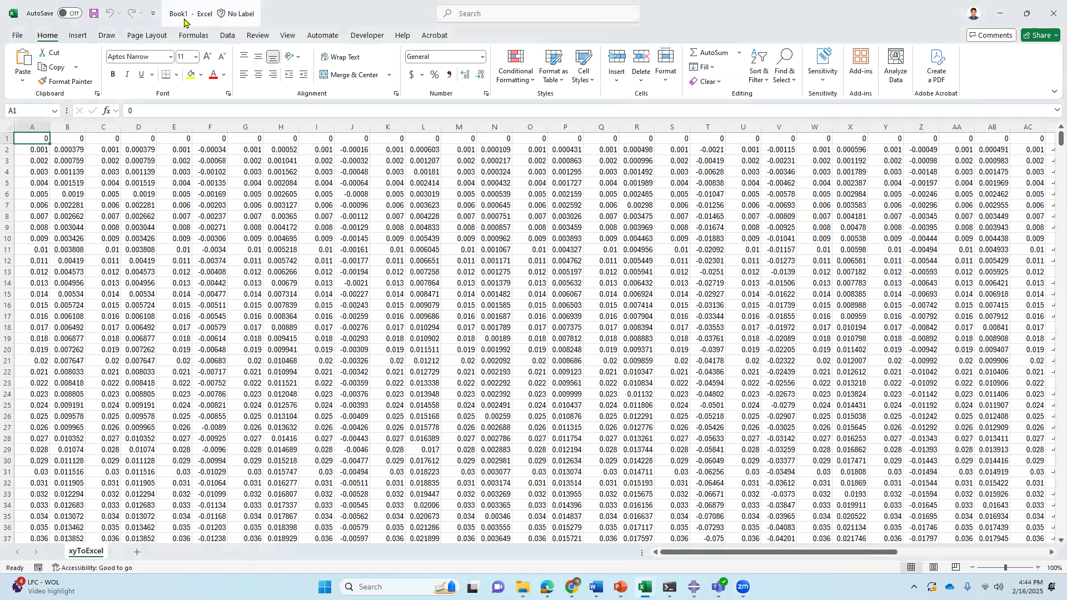
scroll(85, 304, "down", 2)
scroll(84, 304, "up", 2)
left_click_drag(32, 126, 848, 174)
mouse_move(1058, 159)
left_mouse_down()
mouse_move(867, 156)
mouse_move(1058, 158)
left_mouse_up()
left_click_drag(930, 156, 837, 160)
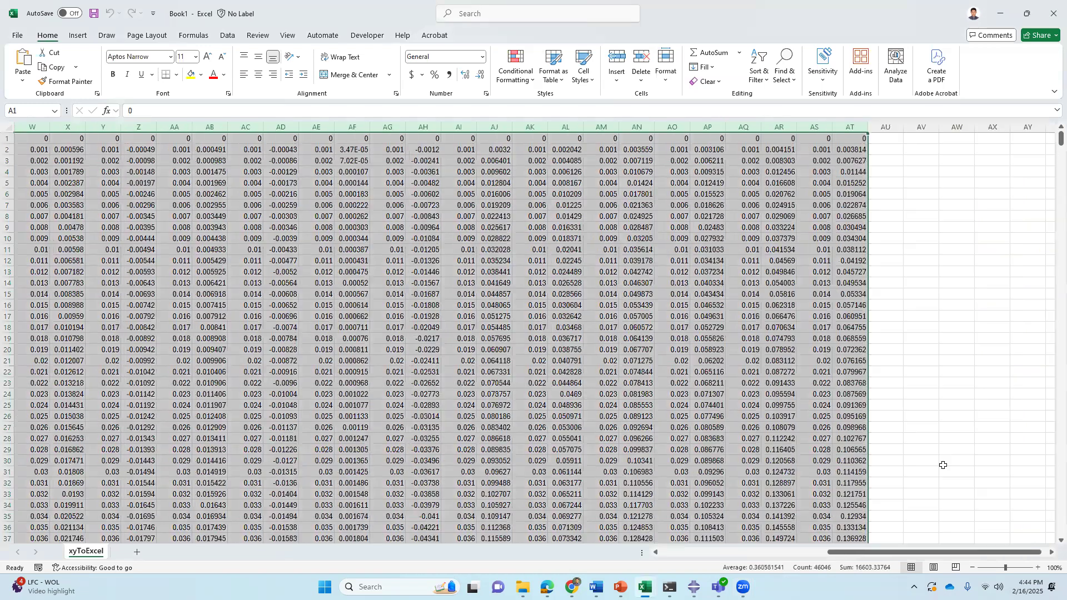
left_click_drag(970, 554, 891, 554)
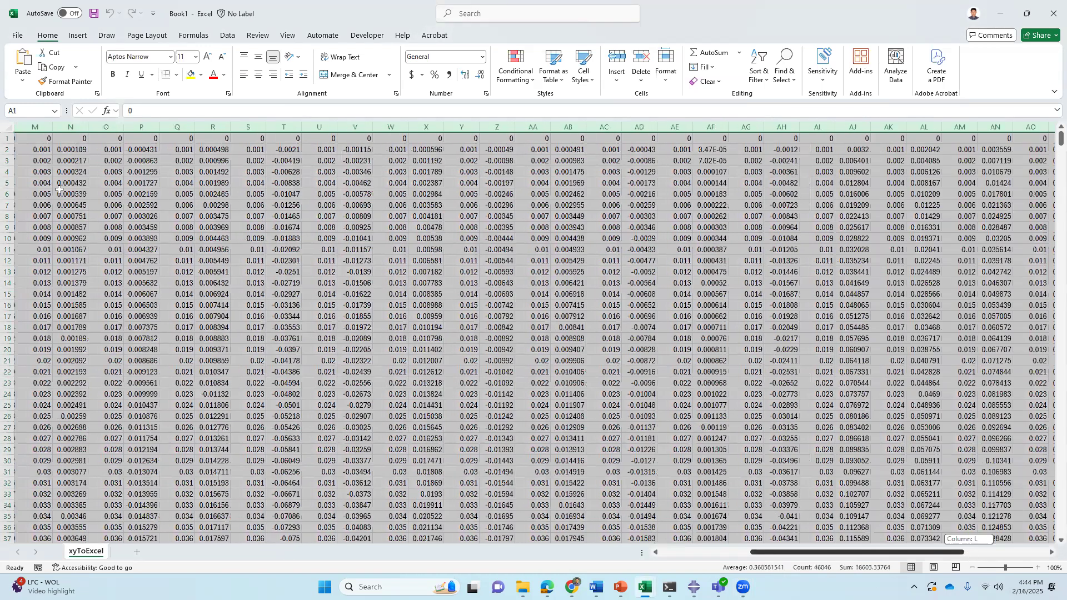
scroll(67, 257, "down", 4)
scroll(67, 256, "up", 4)
Inspect the first exported curve's time values in column A and stress values in column B.
left_click(38, 129)
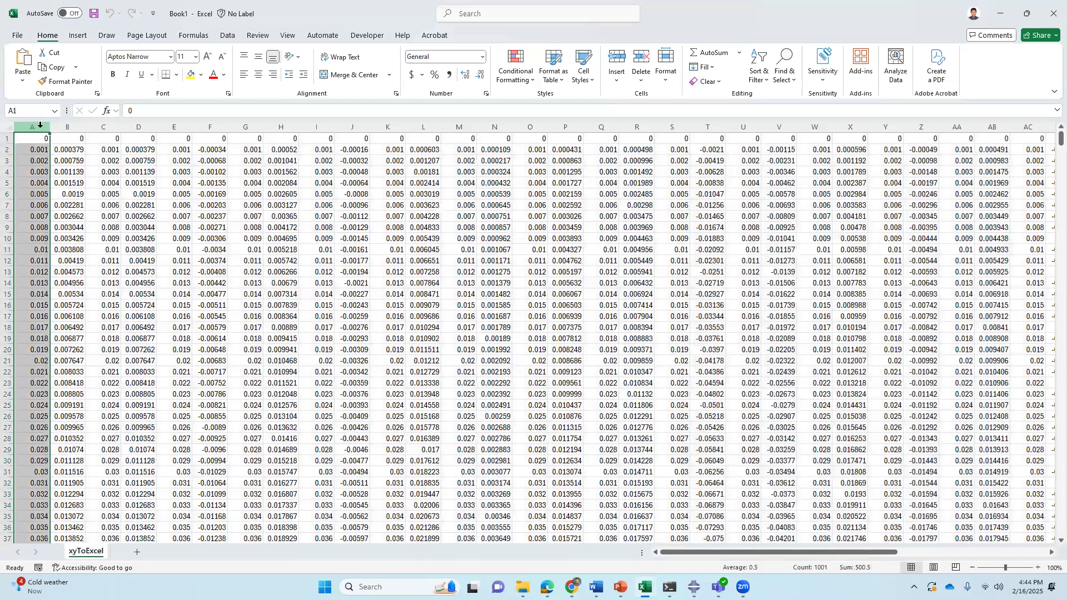
left_click(81, 127, "shift")
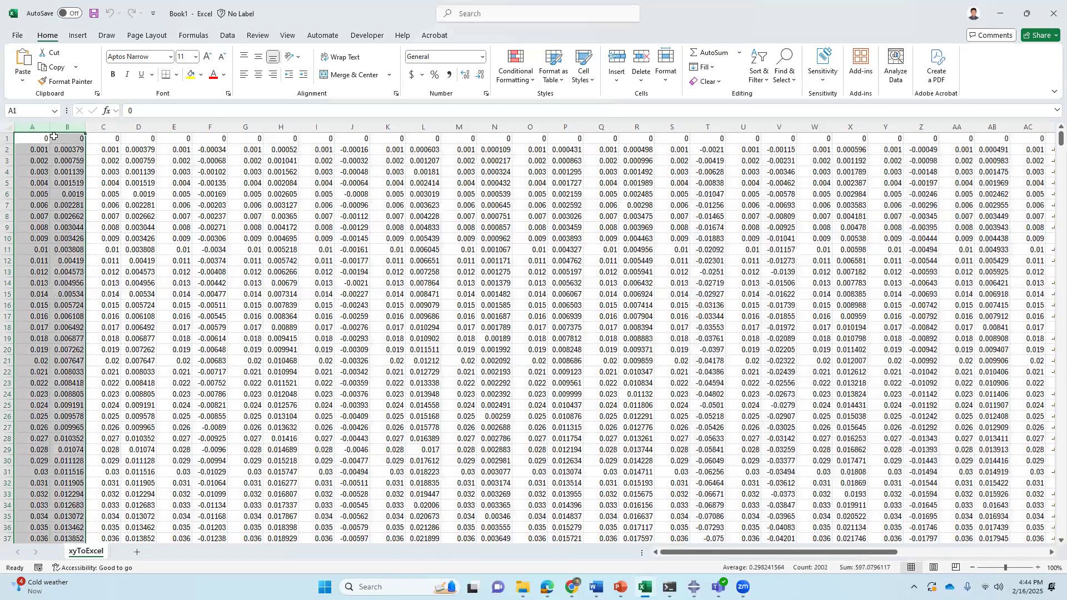
left_click(45, 133)
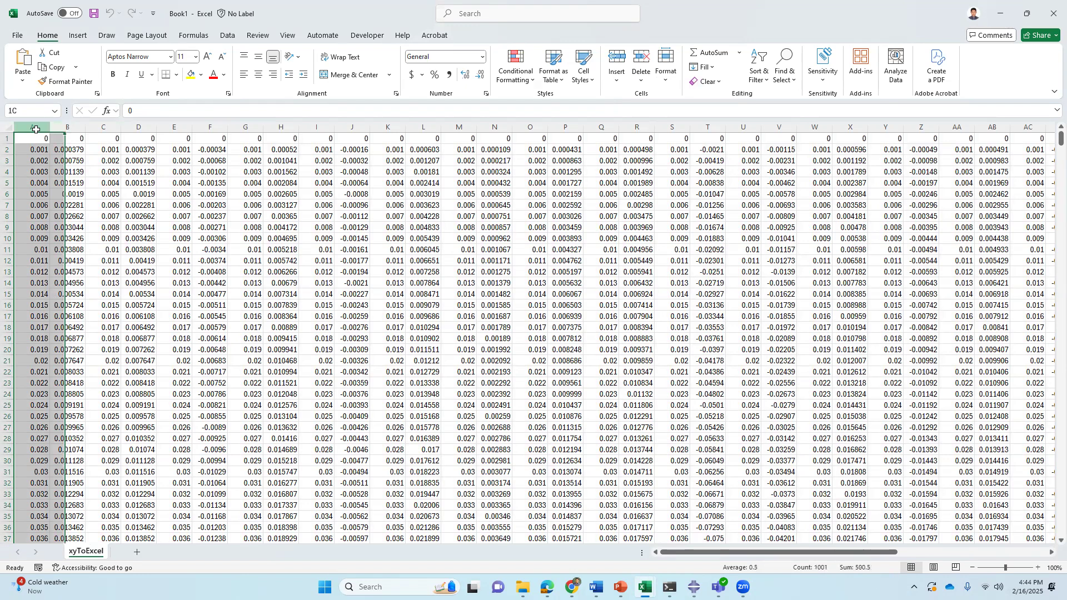
left_click(70, 126)
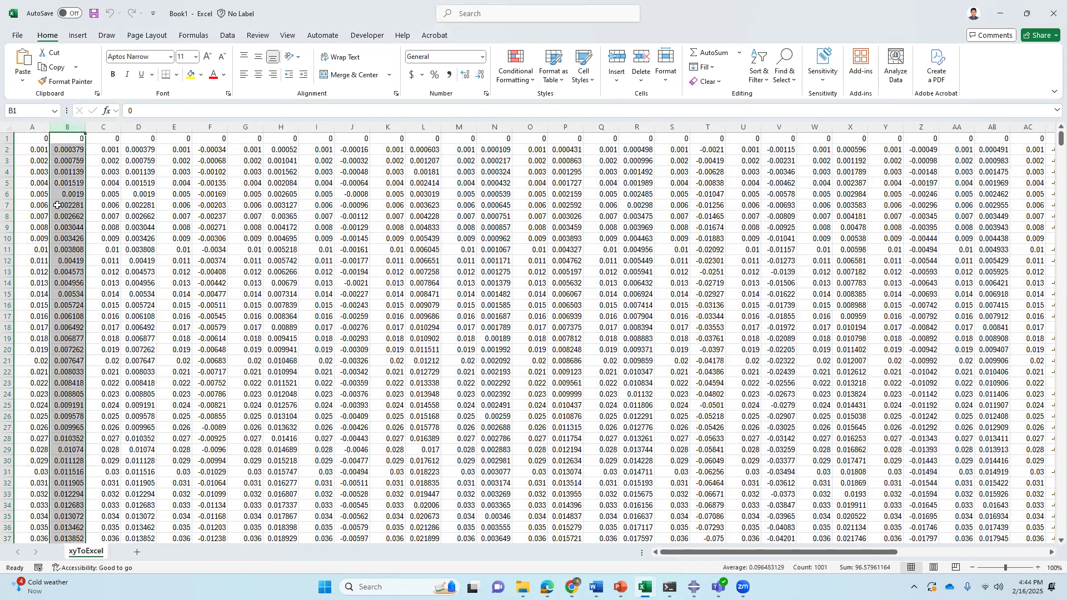
Inspect the first curve's time and stress pair in columns A and B, plus the stress columns D and F.
left_click(99, 205)
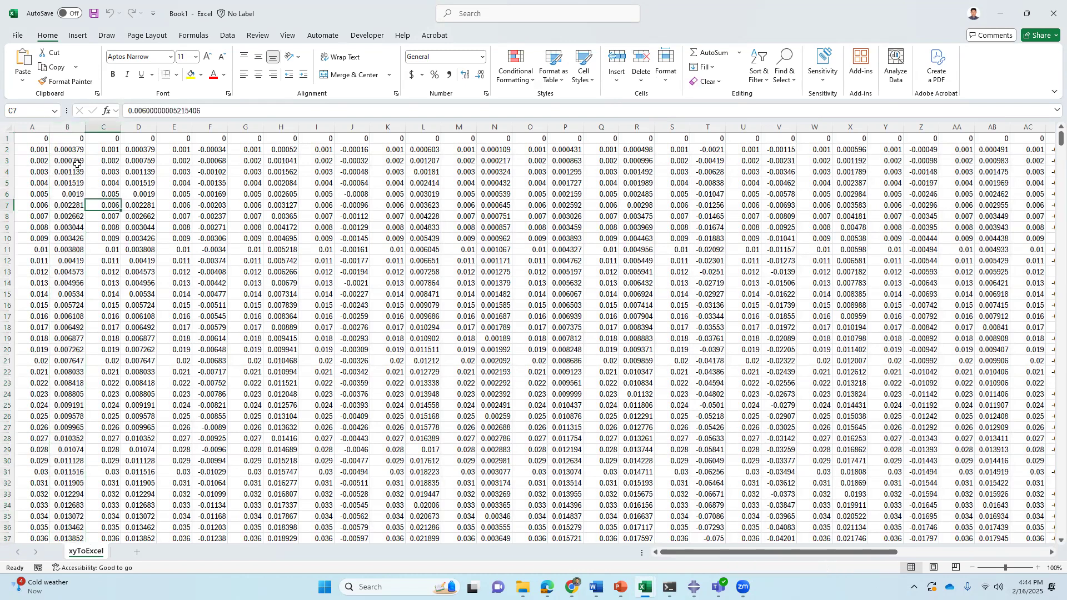
left_click(68, 127)
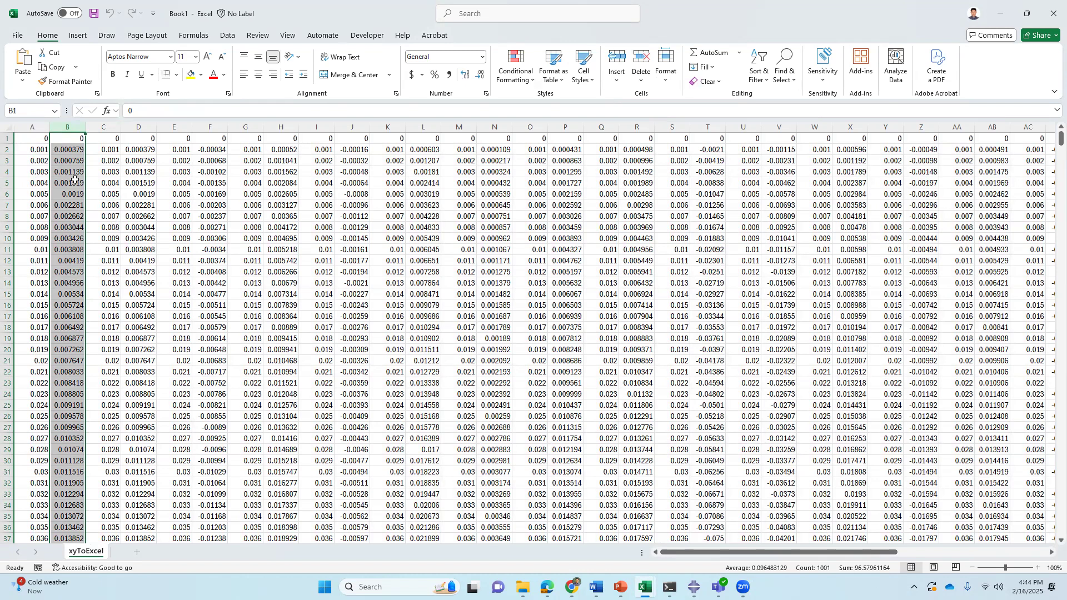
left_click_drag(38, 128, 80, 129)
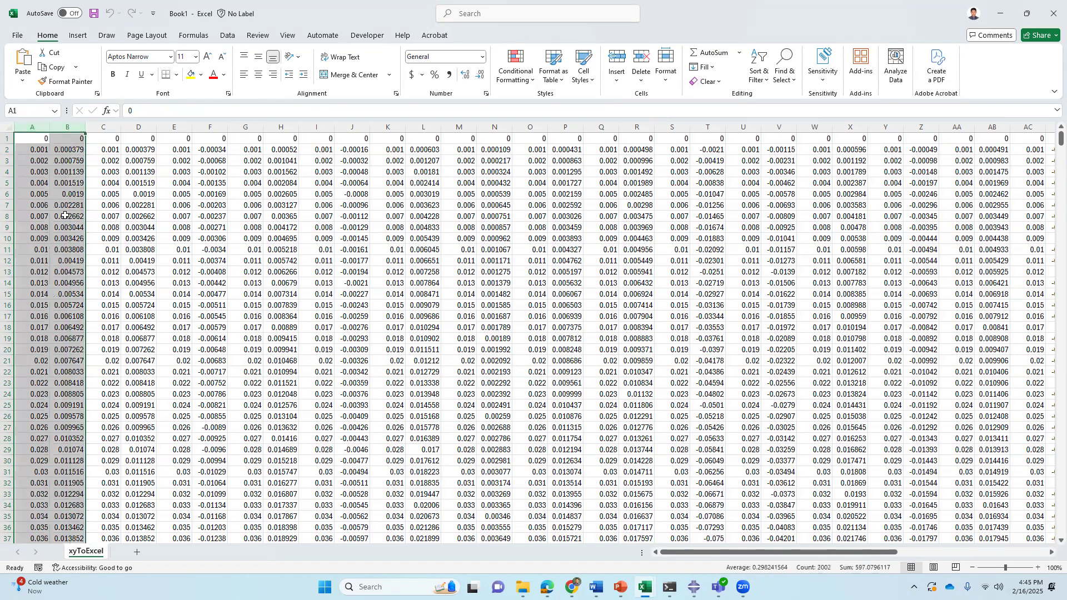
scroll(67, 184, "down", 4)
scroll(69, 183, "up", 4)
left_click(128, 128)
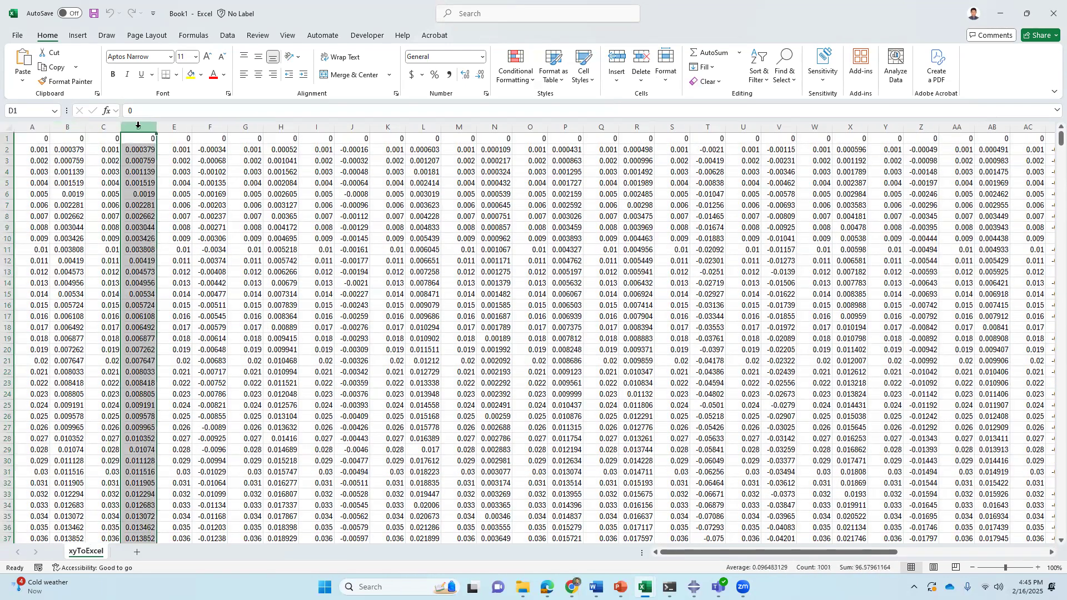
left_click(212, 129)
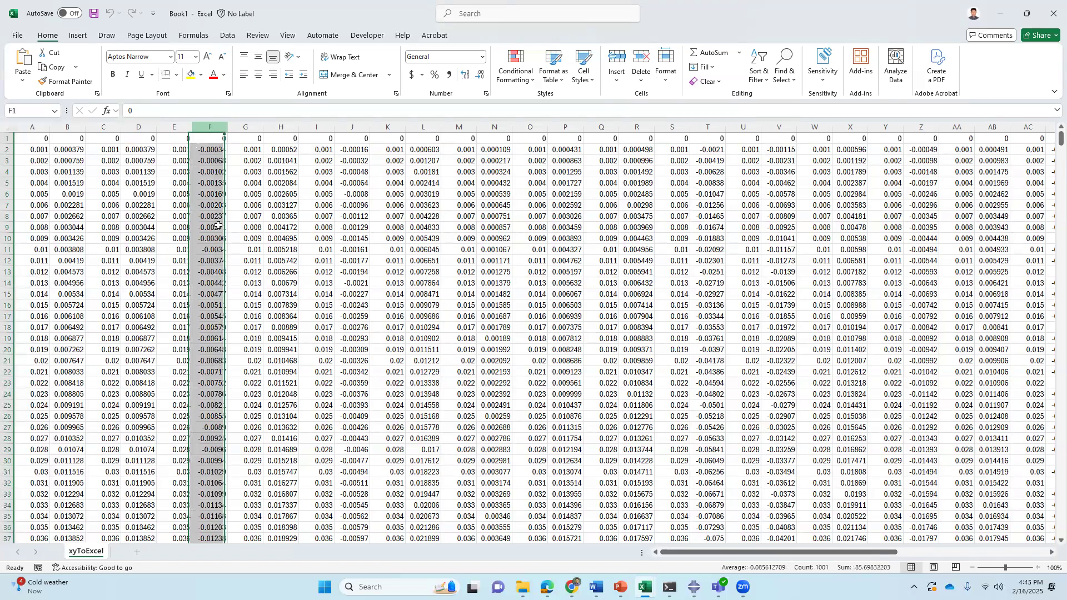
Compare the repeated time columns A, C and E of the exported curves.
left_click(32, 127)
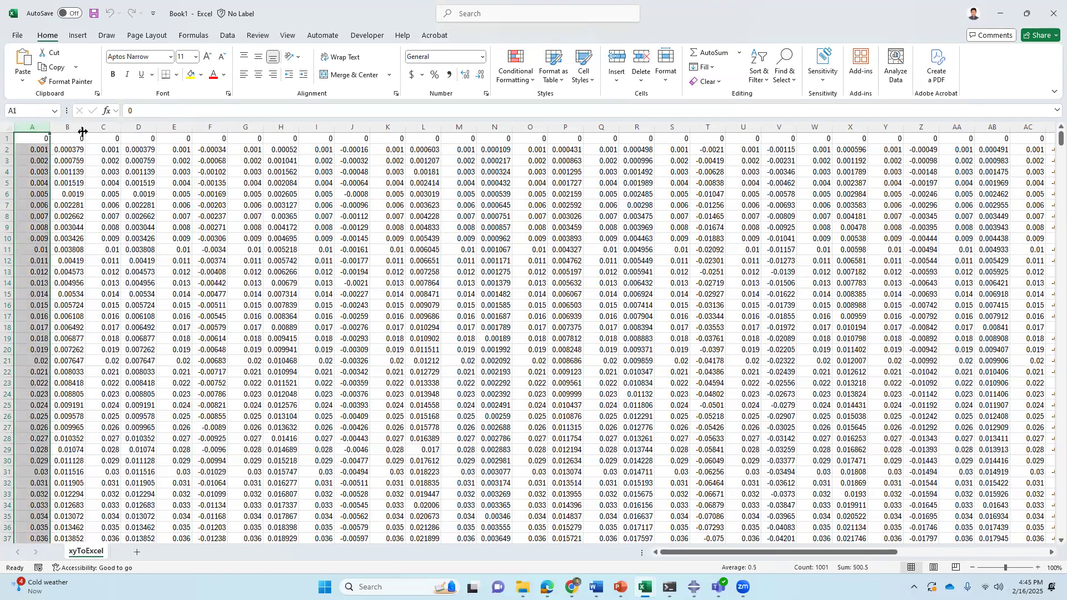
left_click(100, 127)
left_click(174, 127)
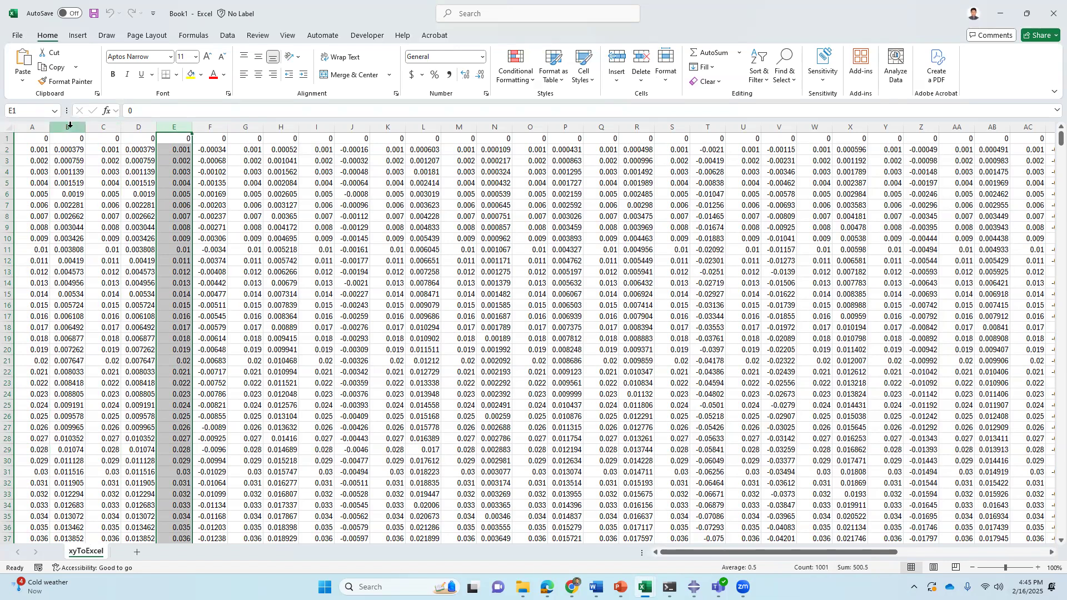
left_click(7, 140)
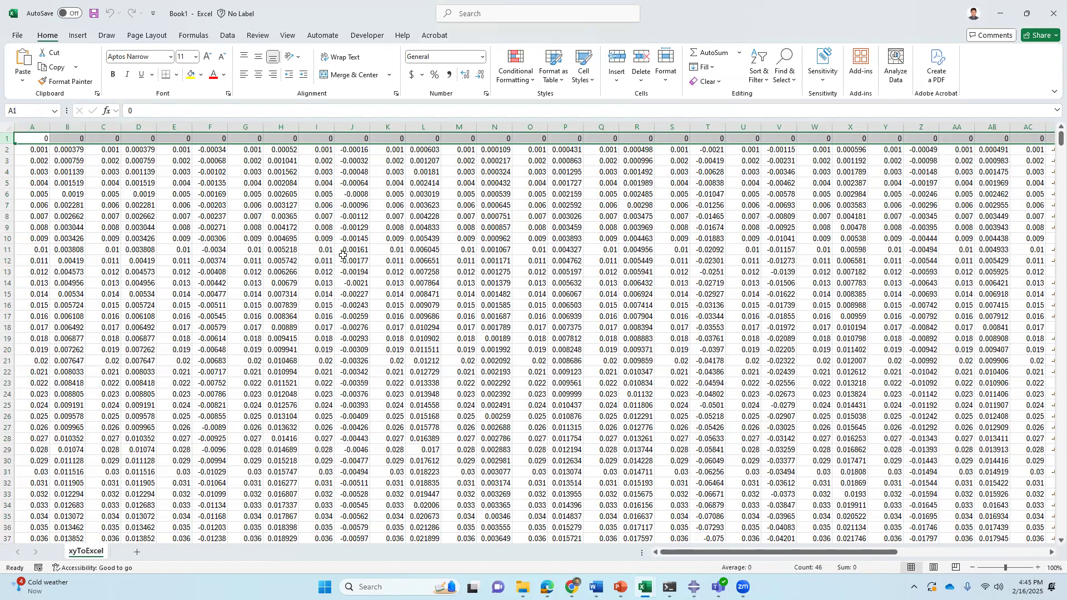
right_click(7, 138)
left_click(50, 271)
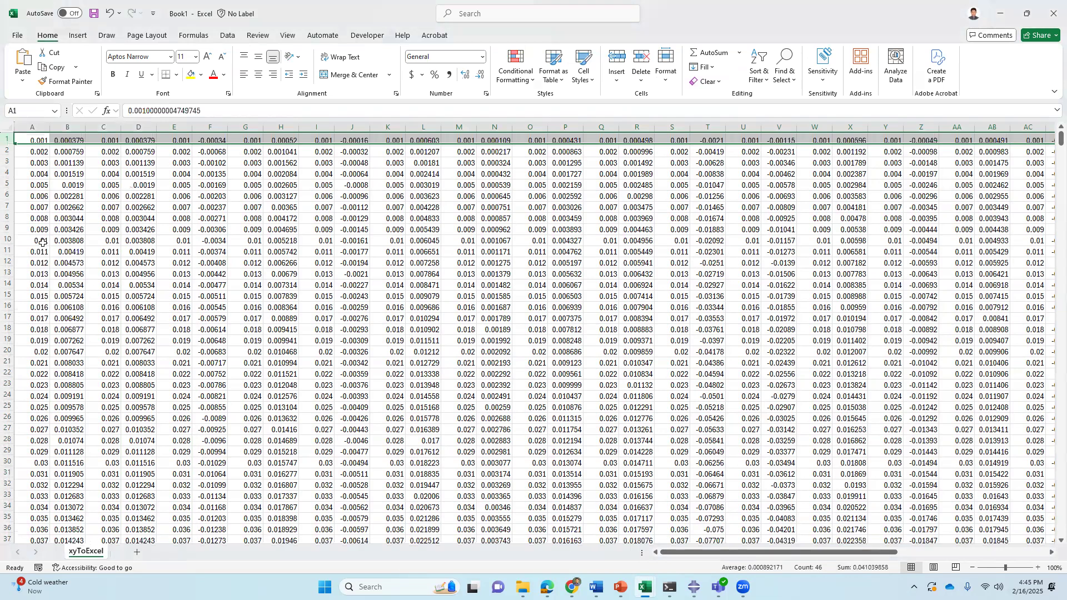
left_click(109, 13)
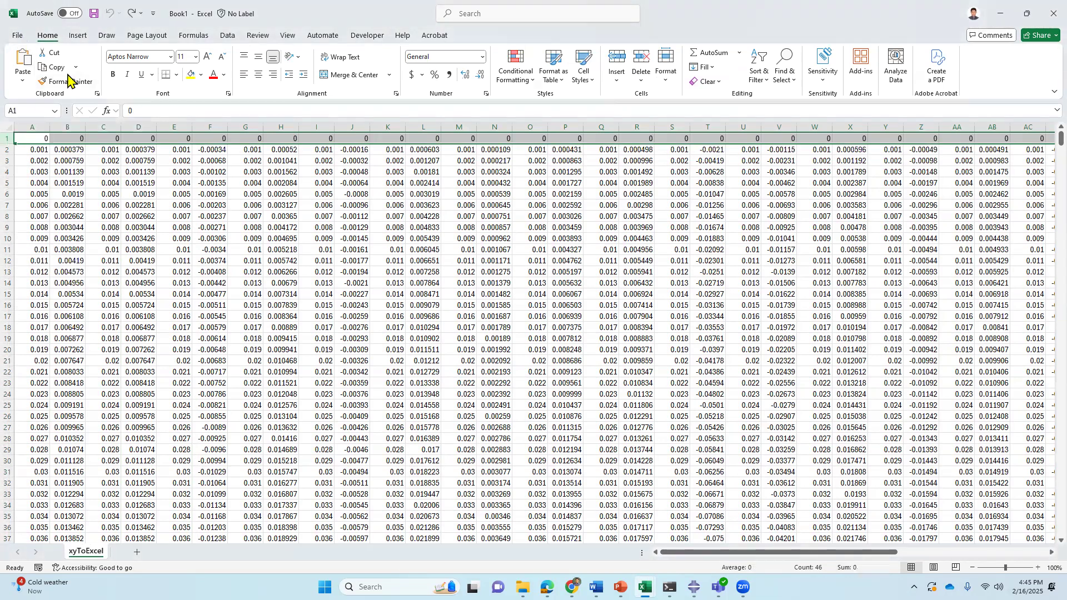
Insert a blank header row above the first data row of the xyToExcel sheet.
right_click(8, 138)
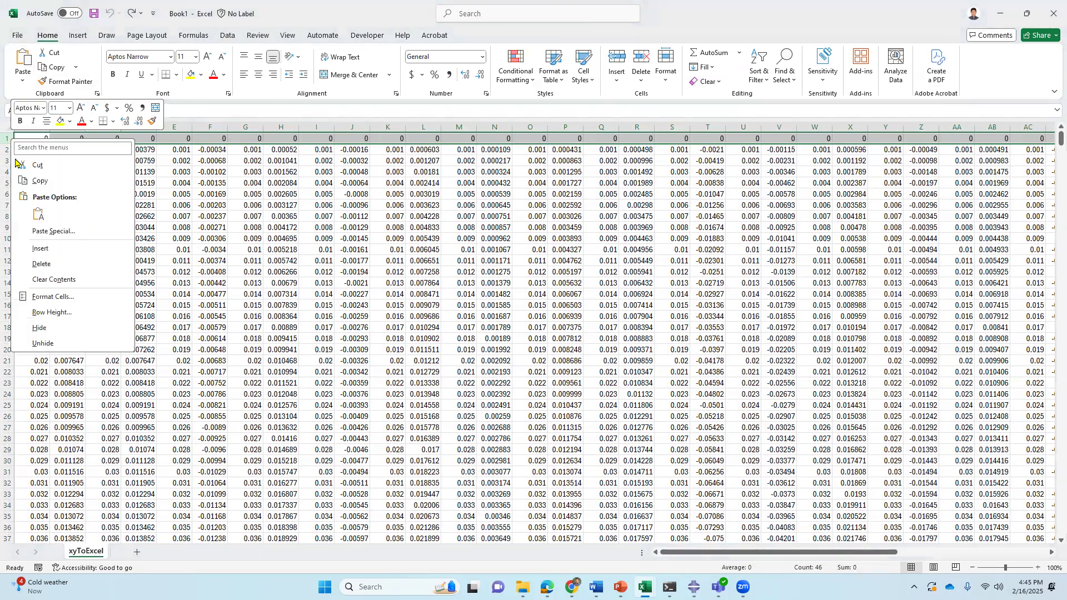
left_click(40, 248)
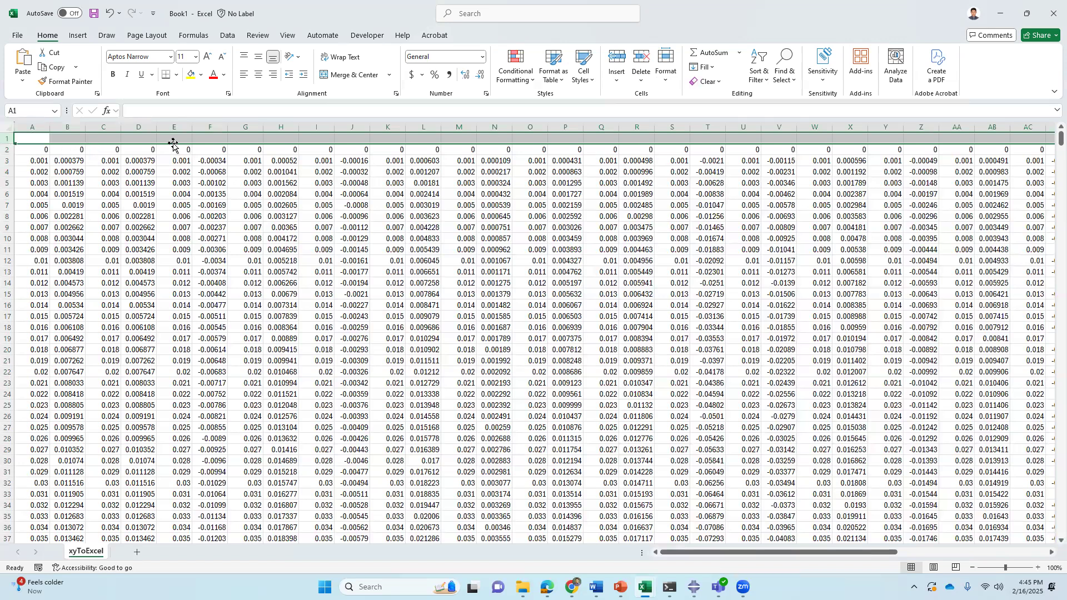
Delete the time columns of the first four curves so their stress columns sit side by side in columns A to D.
left_click(33, 126)
right_click(36, 127)
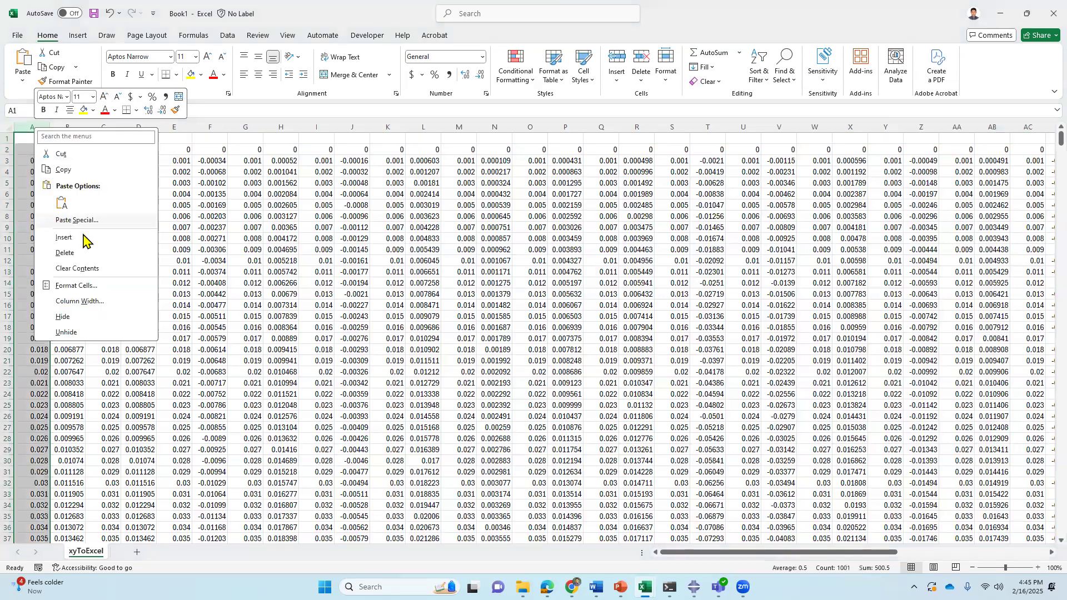
left_click(83, 254)
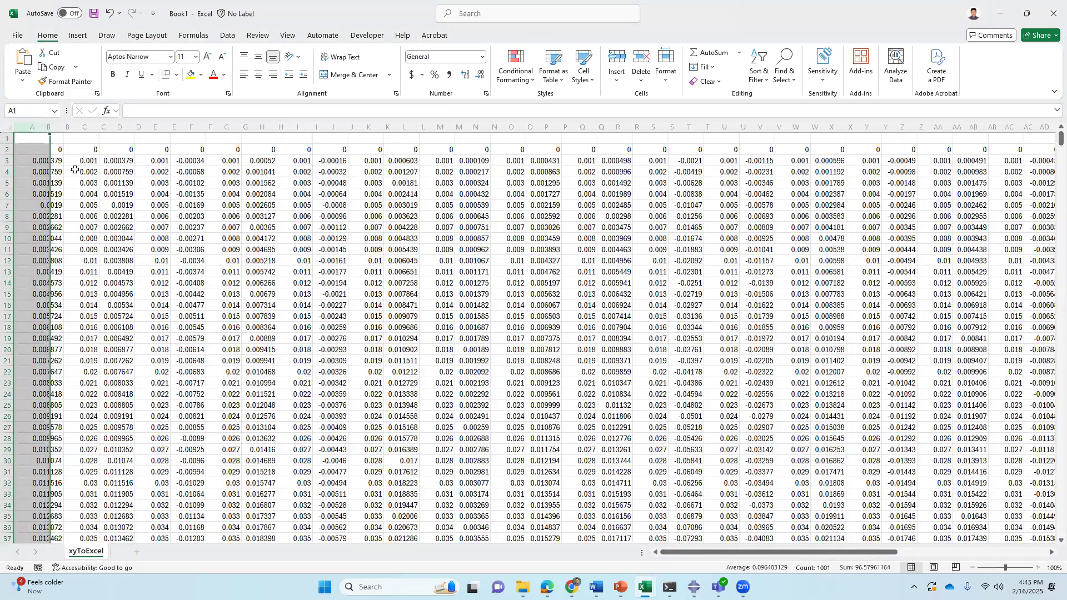
right_click(75, 128)
left_click(123, 257)
left_click(104, 127)
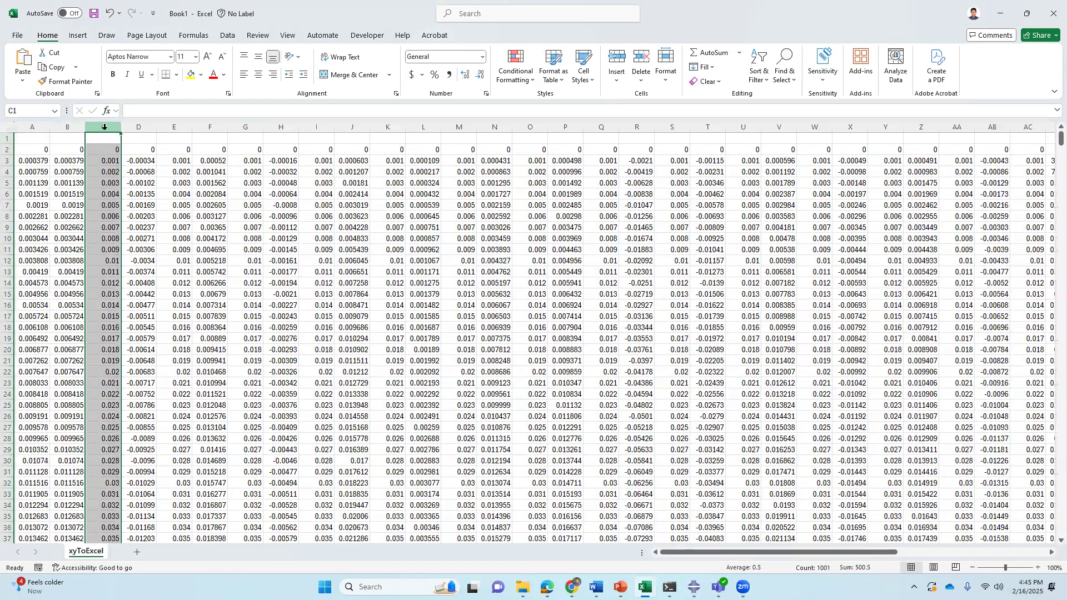
right_click(104, 127)
left_click(155, 256)
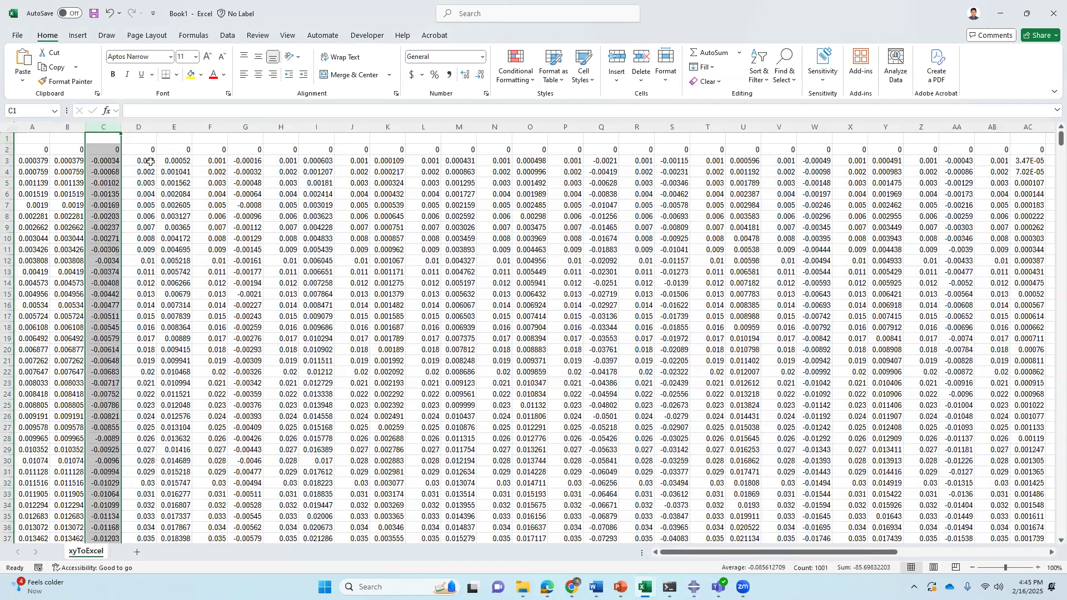
left_click(143, 128)
right_click(143, 128)
left_click(189, 256)
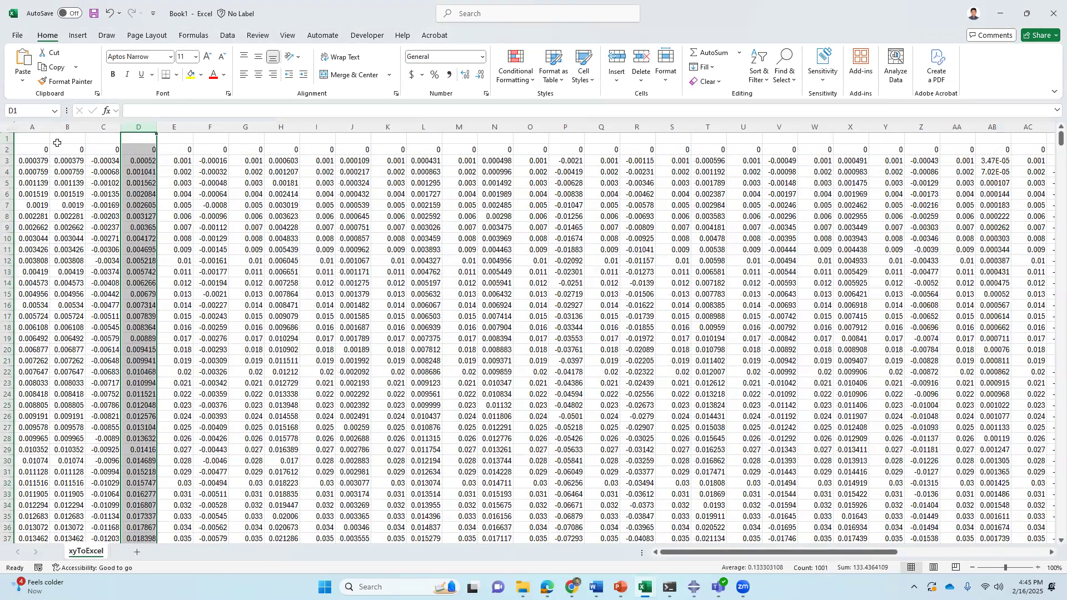
Label the first two stress columns, entering S11-6 in cell A1 and S11-18 in cell B1.
left_click(37, 138)
type("S11-6")
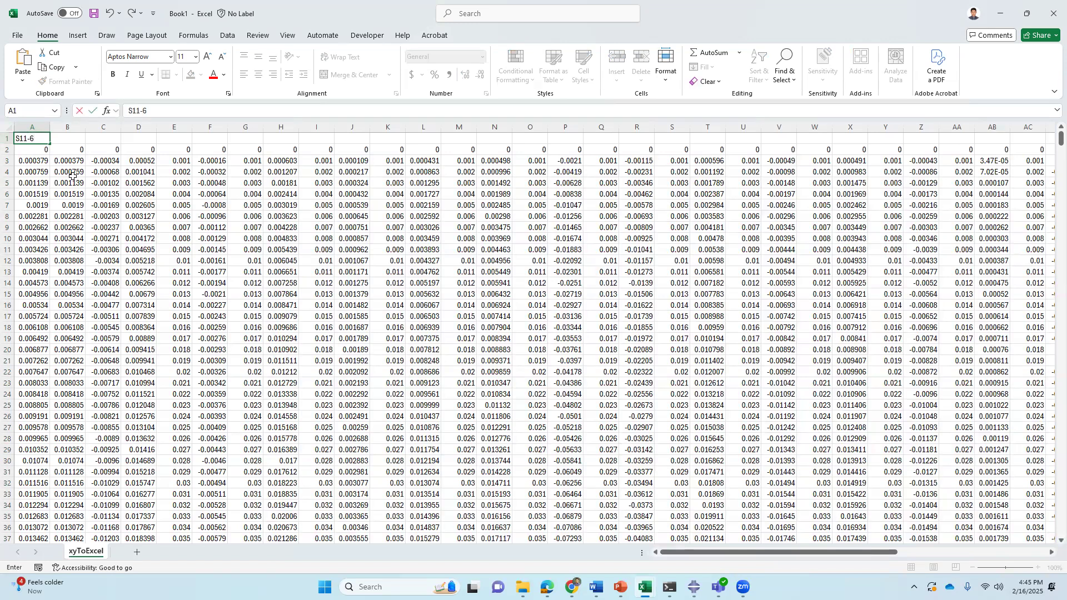
key("Tab")
type("S")
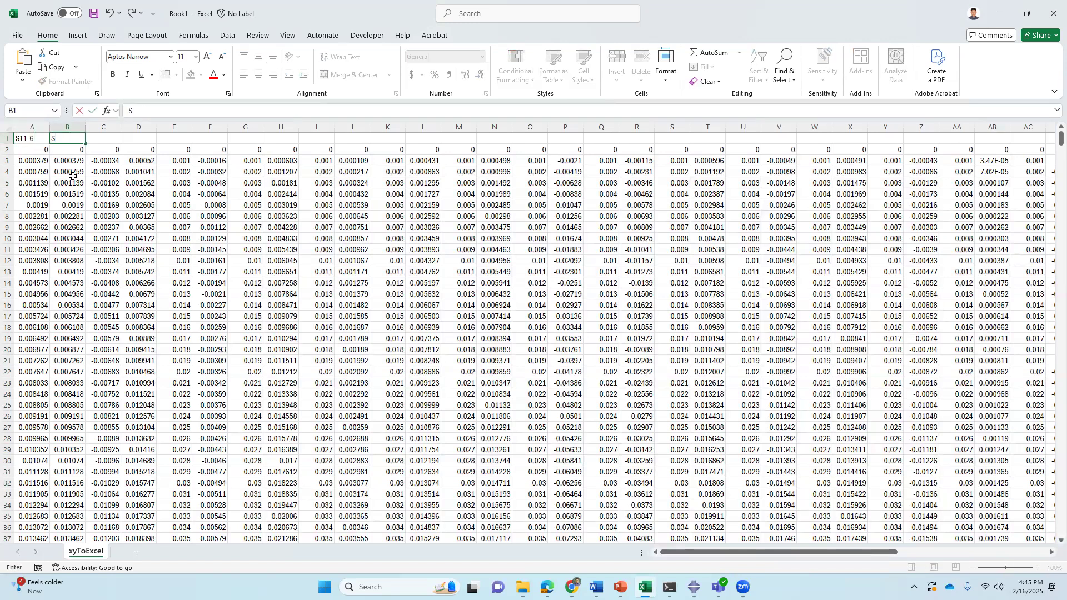
type("11-18")
left_click(313, 382)
left_click_drag(858, 552, 1008, 552)
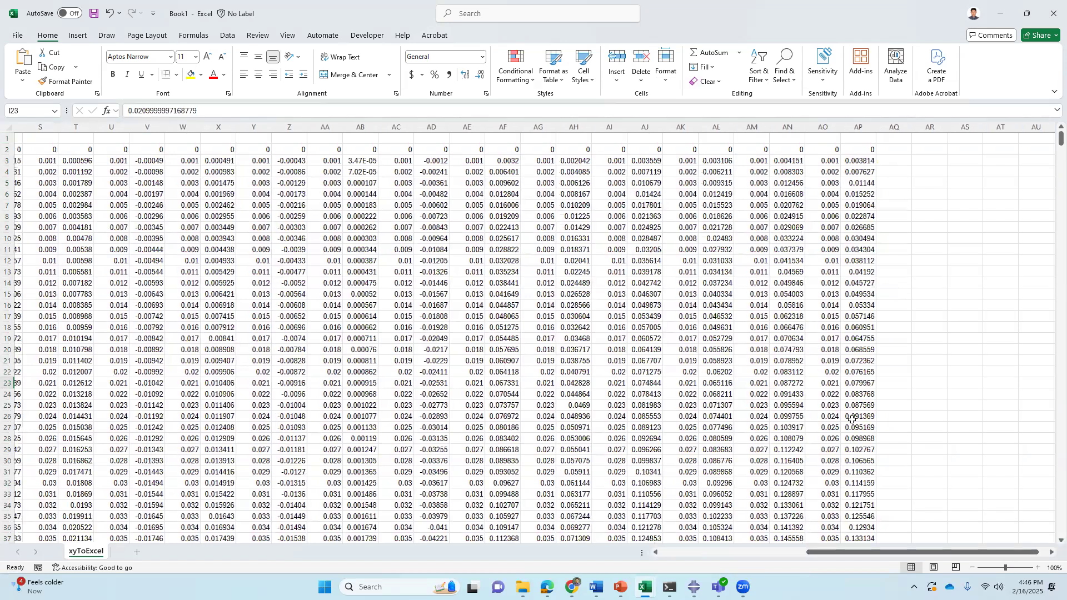